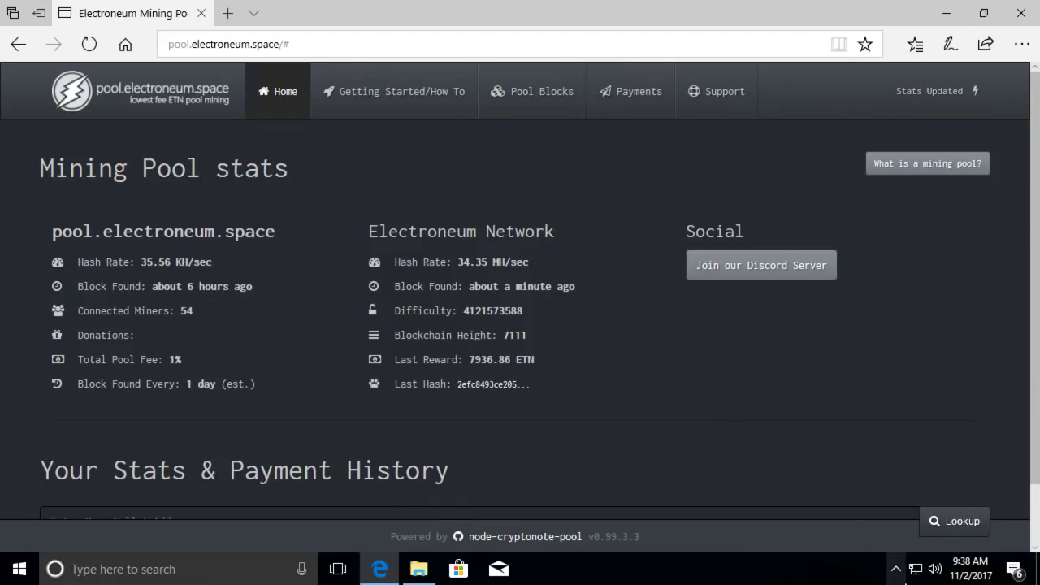
# Turn off real-time protection in the virus and threat protection settings of Windows Defender Security Center, allow the change, and close the window
pyautogui.click(892, 564)
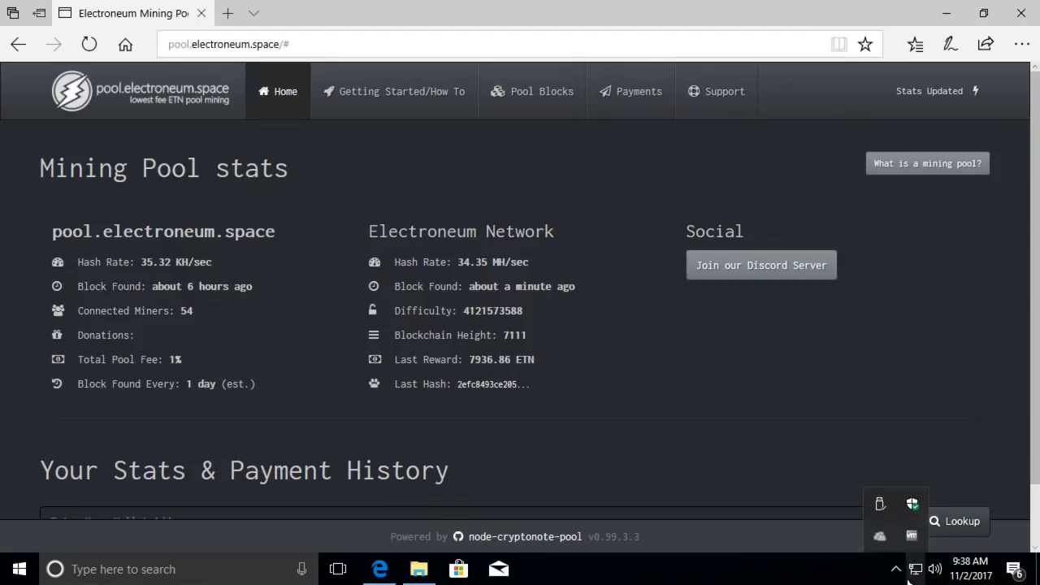
pyautogui.click(912, 504)
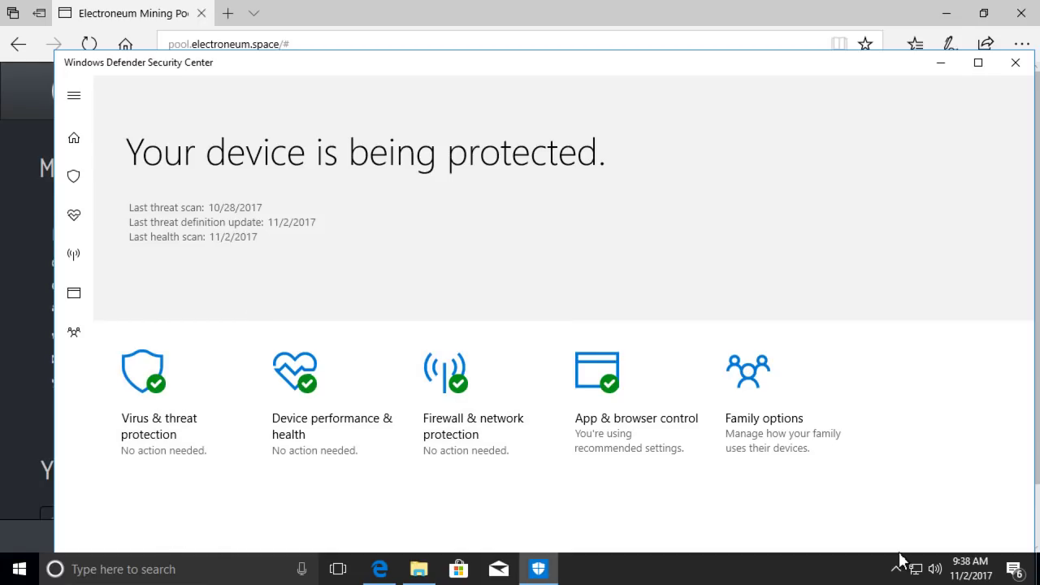
pyautogui.click(895, 568)
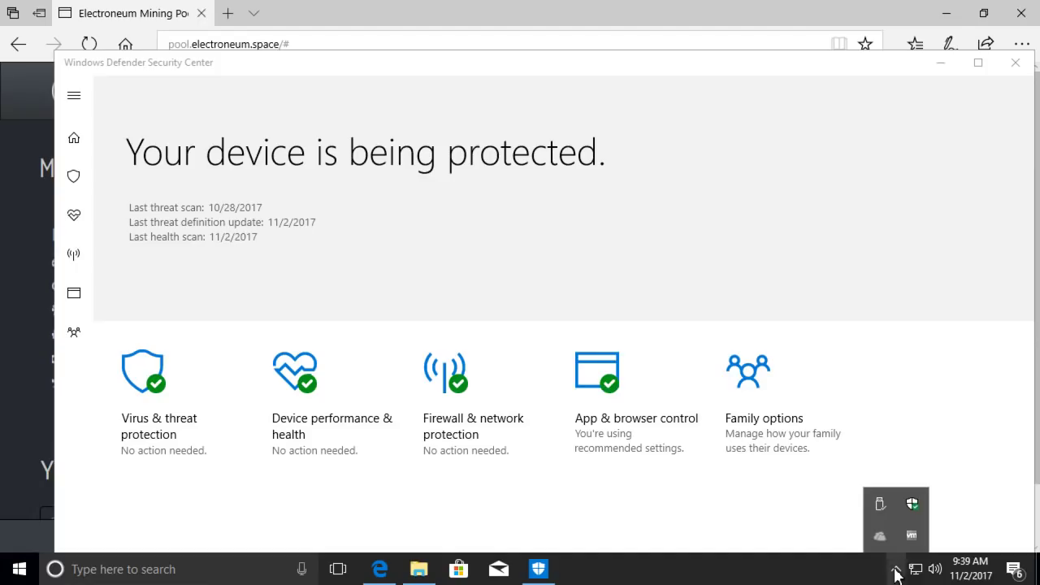
pyautogui.click(167, 408)
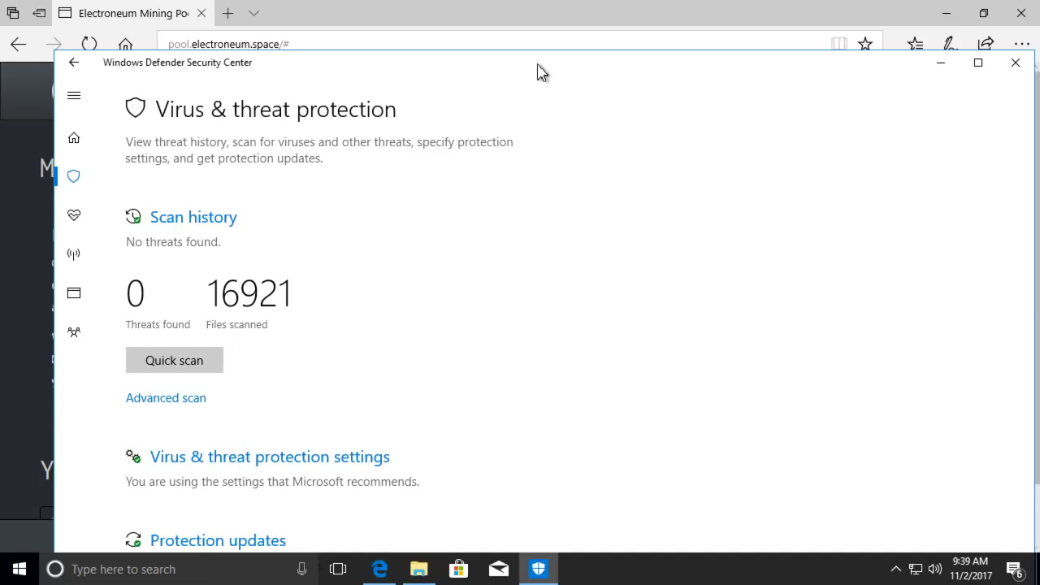
pyautogui.moveTo(537, 69); pyautogui.dragTo(553, 32)
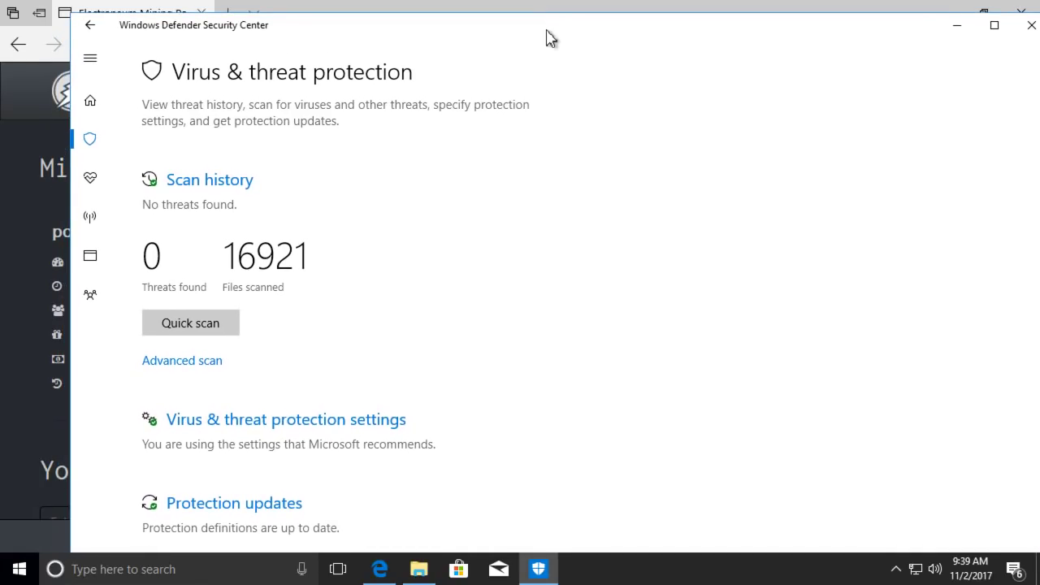
pyautogui.click(214, 429)
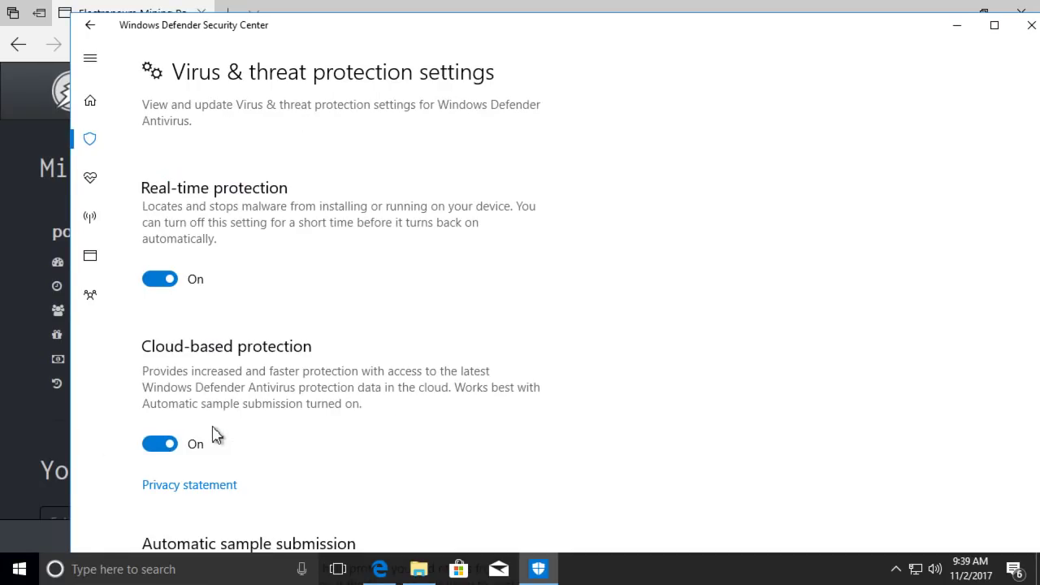
pyautogui.click(154, 285)
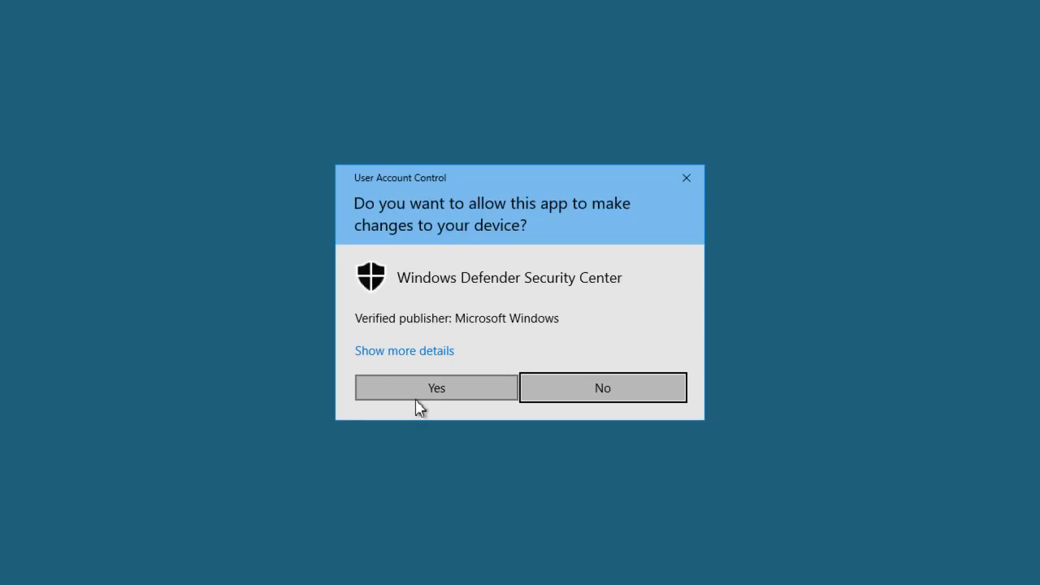
pyautogui.click(447, 393)
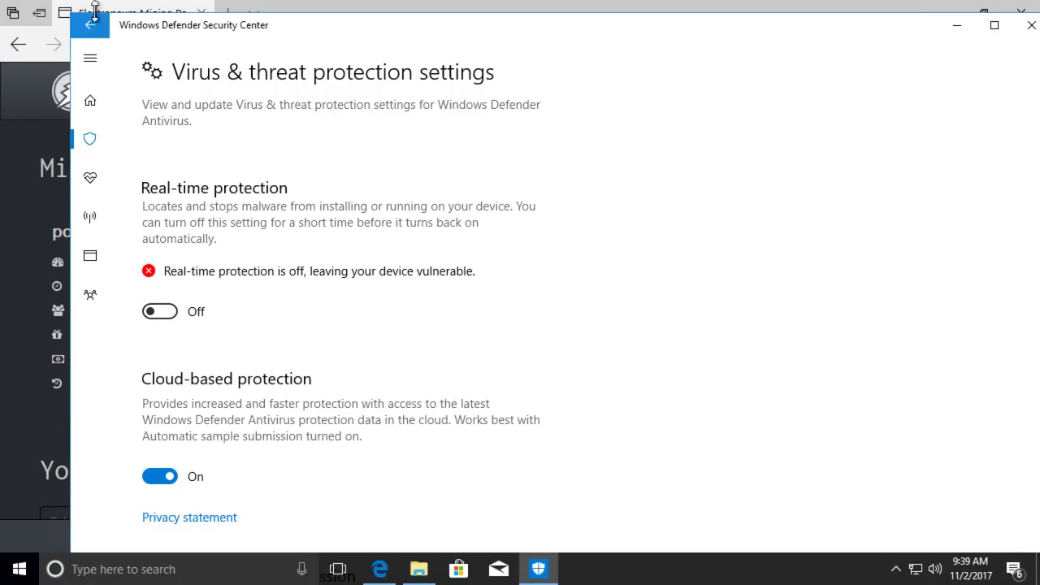
pyautogui.click(1030, 26)
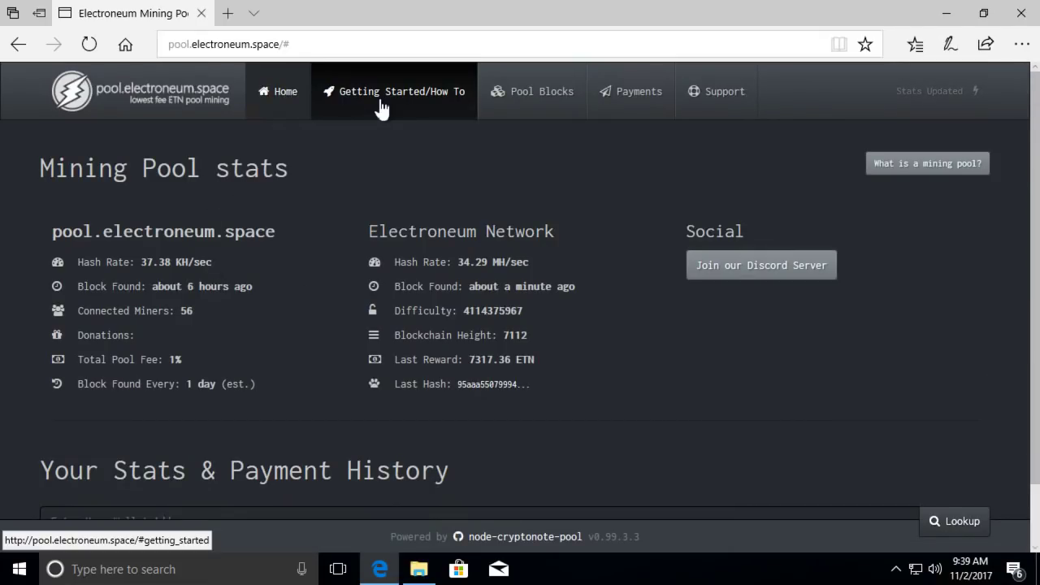
# Download cryptonote-easy-miner_v0.0.3.zip from the releases page linked in the pool's getting-started guide, saving it in Documents
pyautogui.click(425, 101)
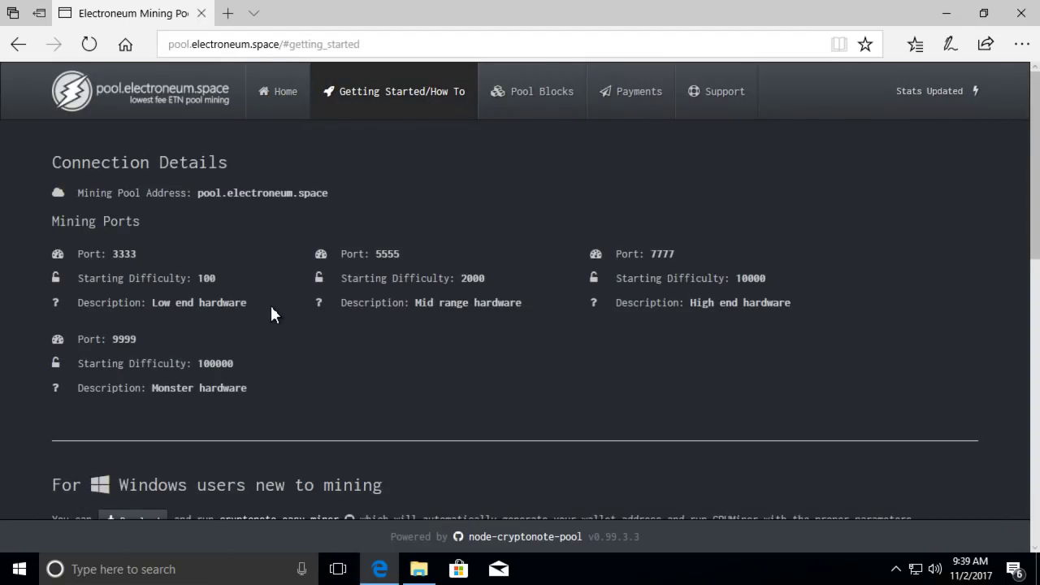
pyautogui.scroll(-1, 272, 314)
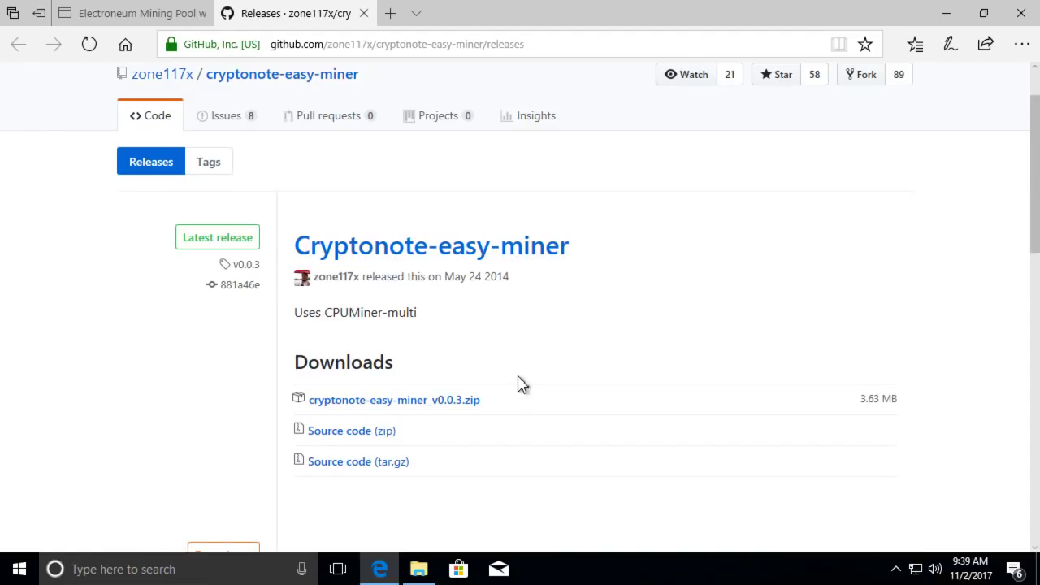
pyautogui.click(420, 399)
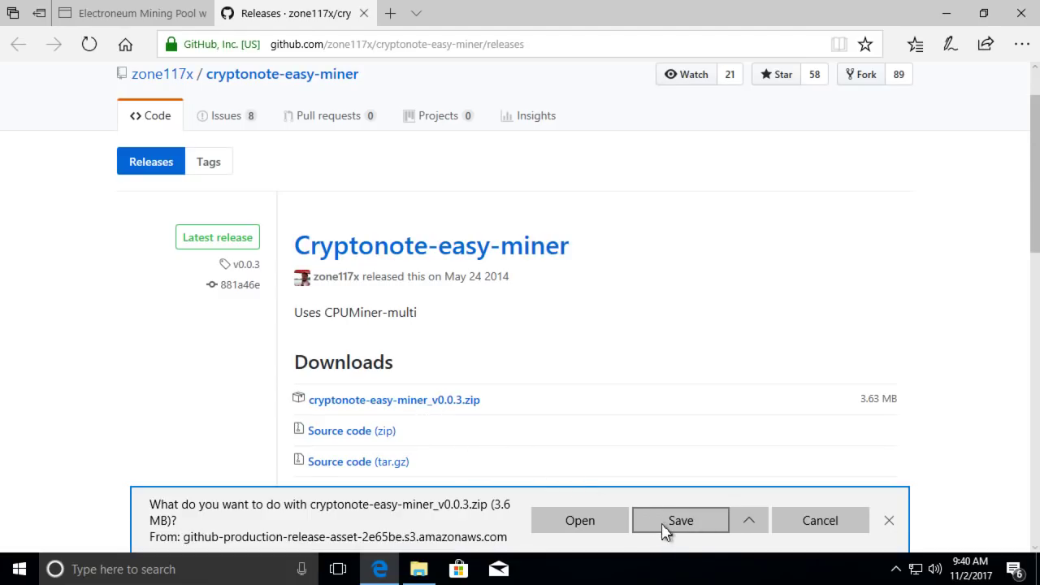
pyautogui.click(743, 523)
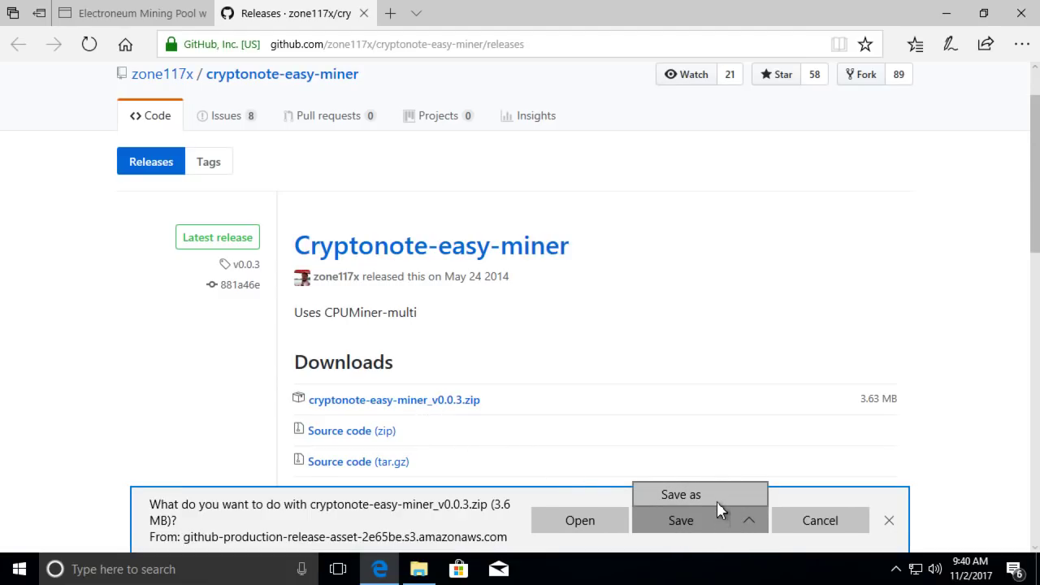
pyautogui.click(716, 500)
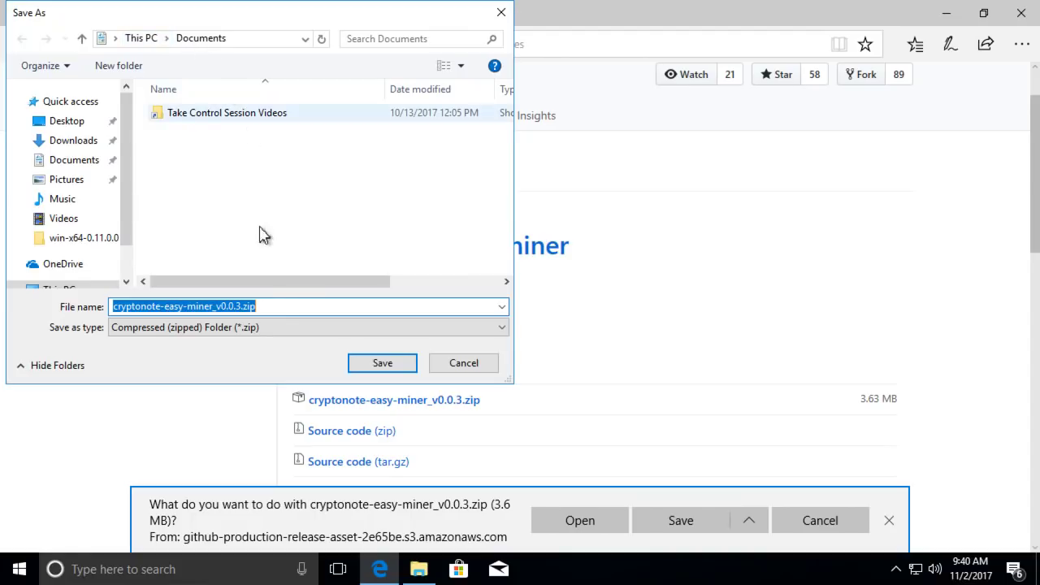
pyautogui.click(382, 364)
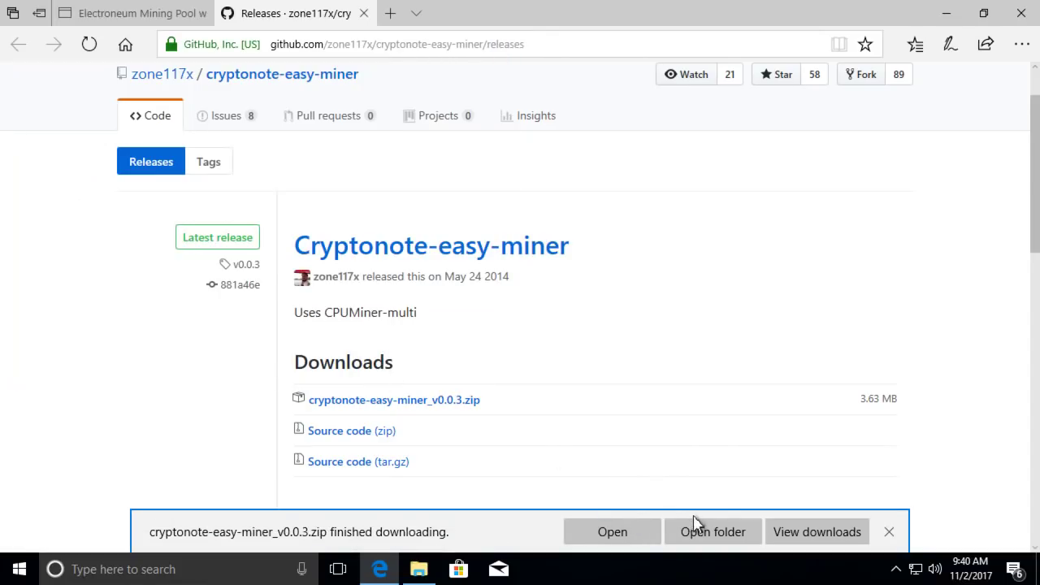
# Extract cryptonote-easy-miner_v0.0.3.zip to its own folder in Documents and close the original Documents window
pyautogui.click(704, 537)
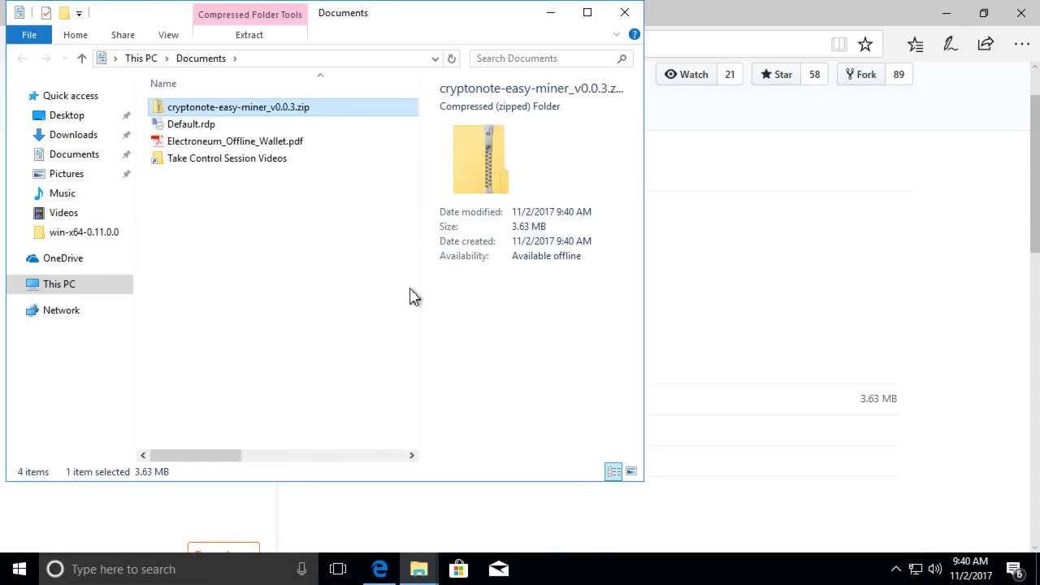
pyautogui.rightClick(280, 108)
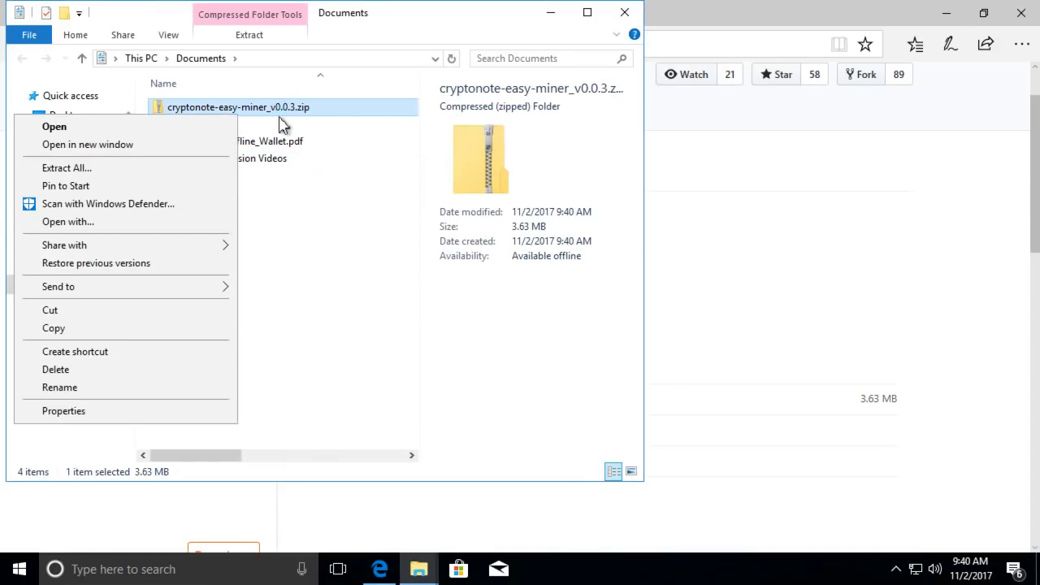
pyautogui.click(171, 169)
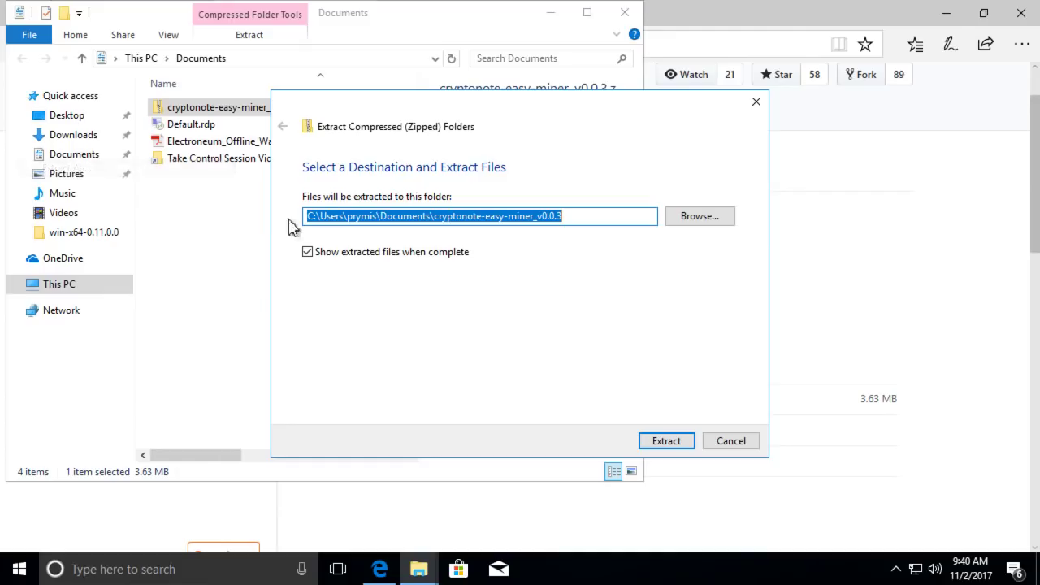
pyautogui.click(665, 444)
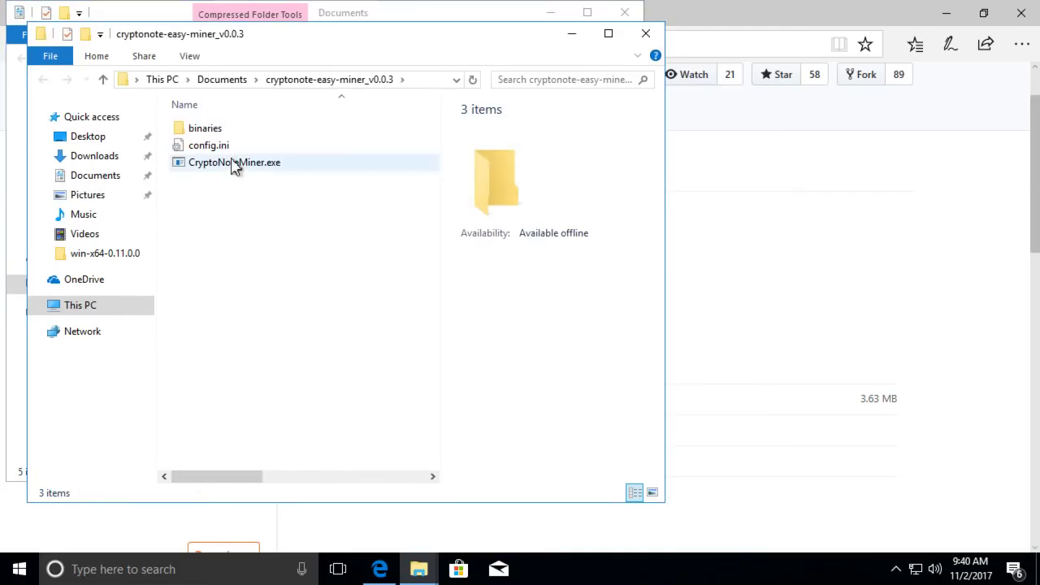
pyautogui.moveTo(309, 28); pyautogui.dragTo(610, 44)
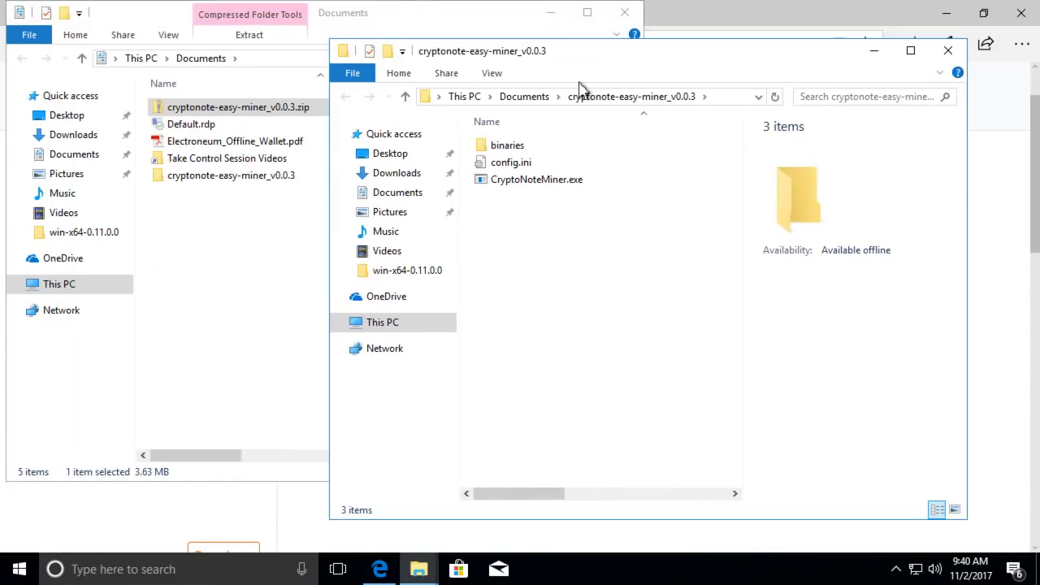
pyautogui.click(250, 277)
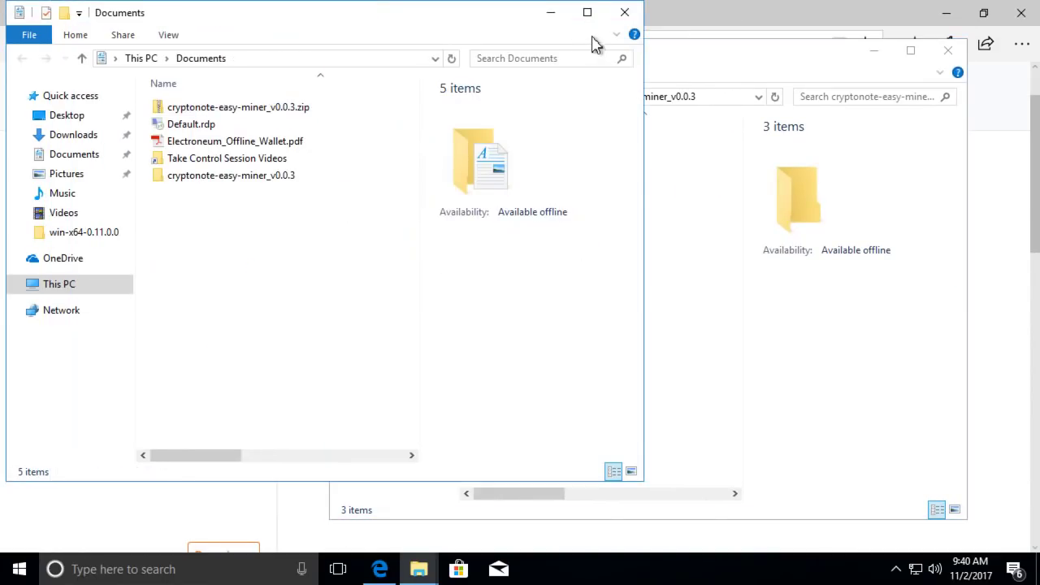
pyautogui.click(624, 12)
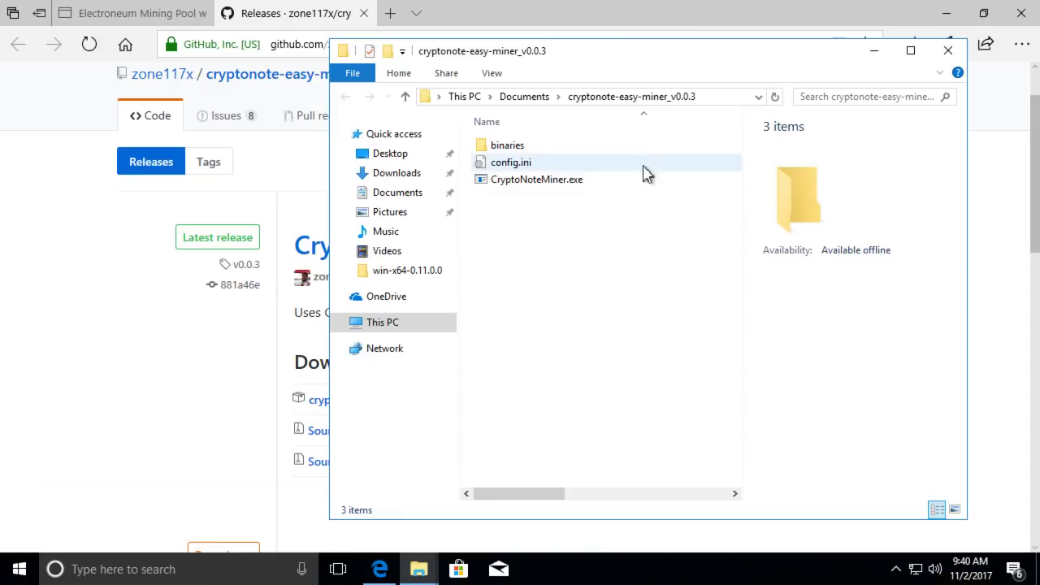
pyautogui.moveTo(673, 41)
pyautogui.mouseDown()
pyautogui.moveTo(691, 32)
pyautogui.moveTo(680, 61)
pyautogui.moveTo(678, 42)
pyautogui.mouseUp()
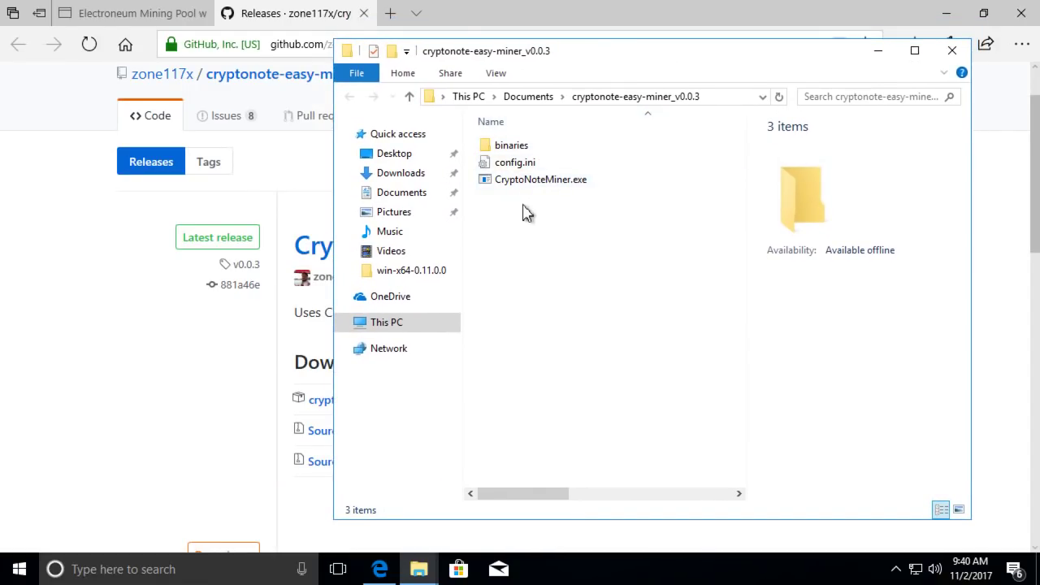
# Run CryptoNoteMiner.exe to generate its new wallet files, and close the miner window
pyautogui.doubleClick(546, 180)
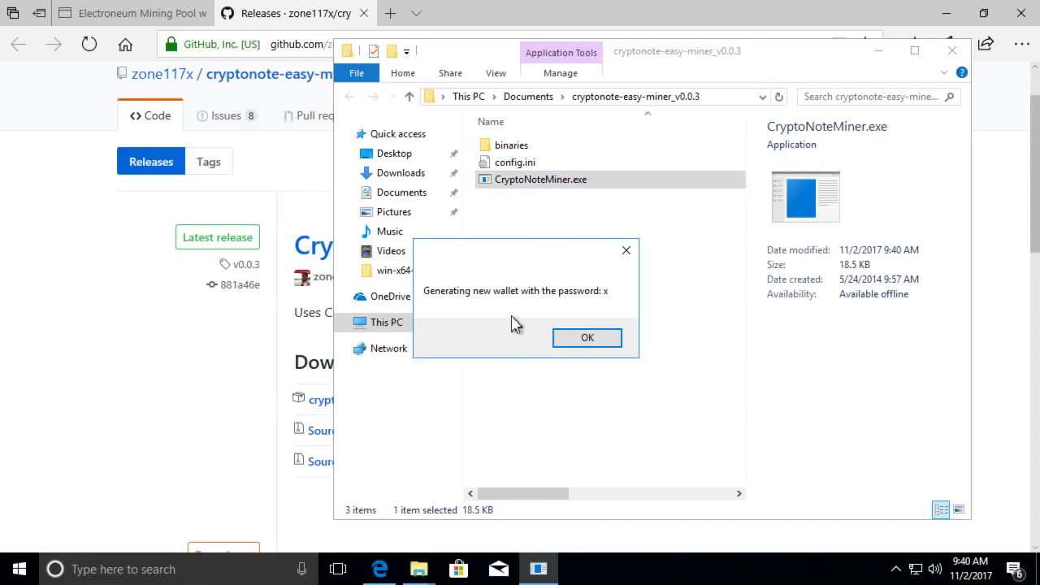
pyautogui.click(572, 345)
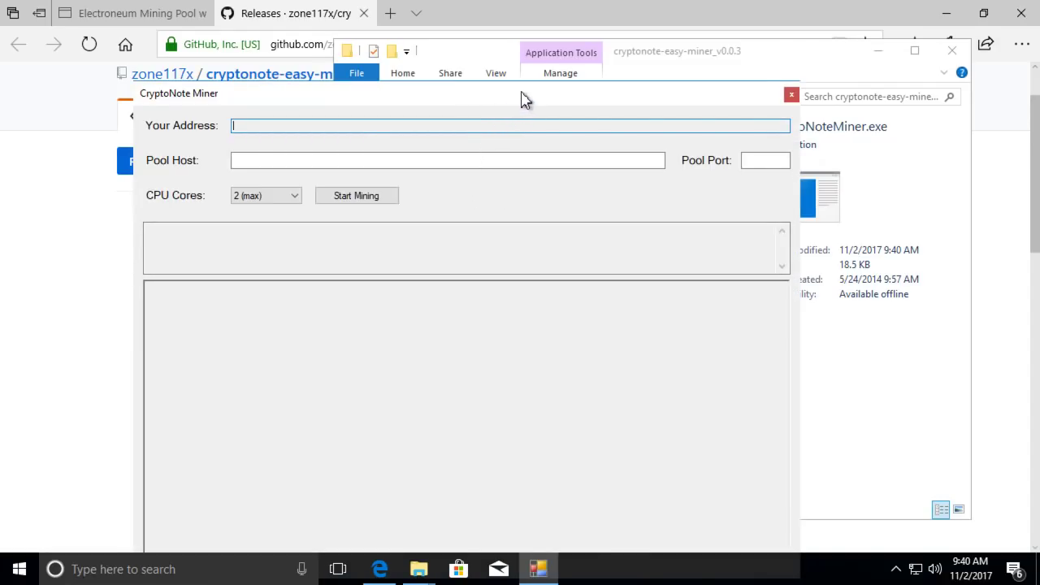
pyautogui.moveTo(525, 98); pyautogui.dragTo(496, 24)
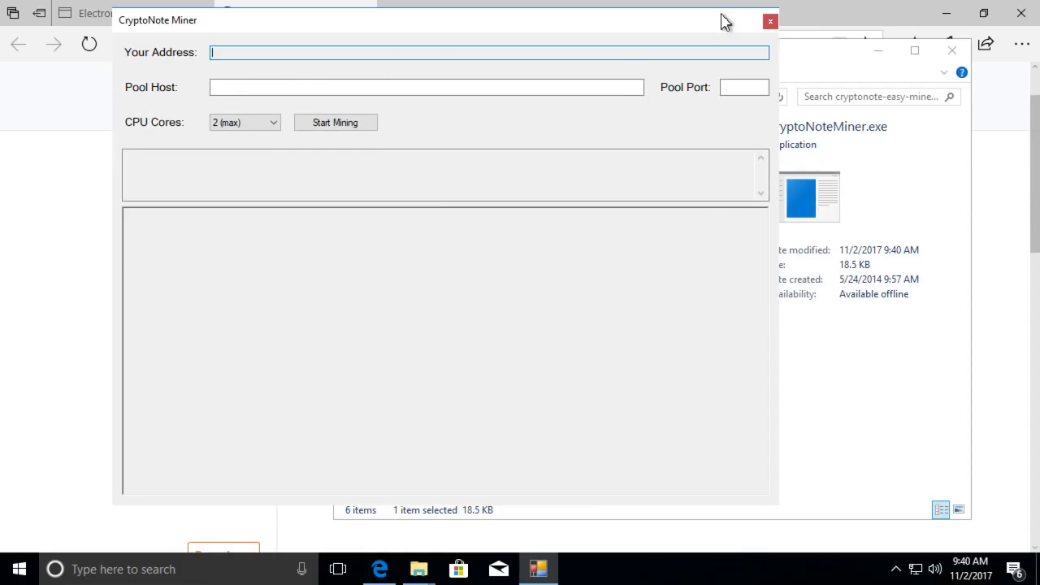
pyautogui.click(772, 23)
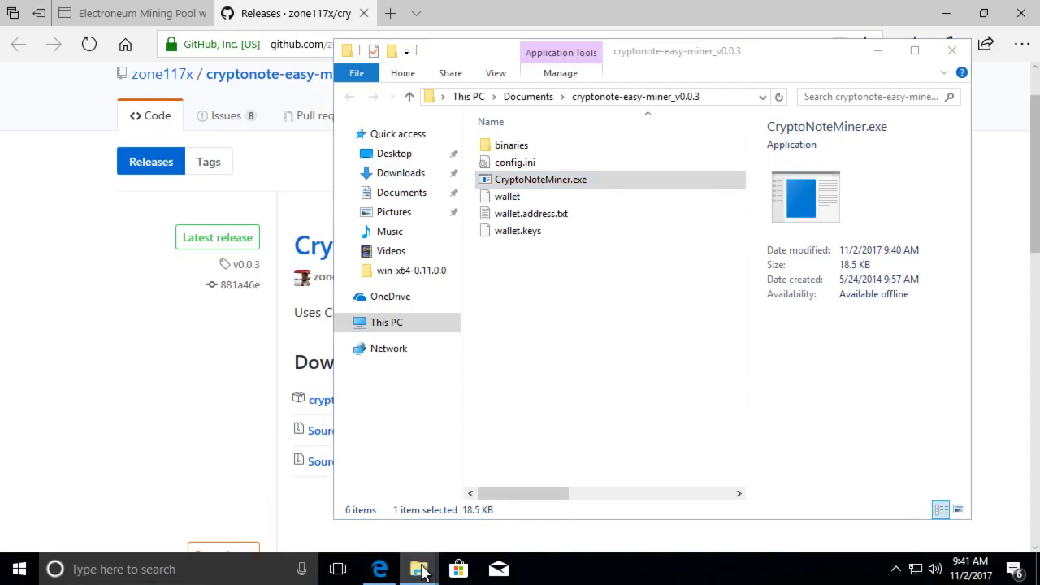
# Open TEST.etn.address.txt from the win-x64-0.11.0.0 folder and copy the whole wallet address
pyautogui.moveTo(421, 569)
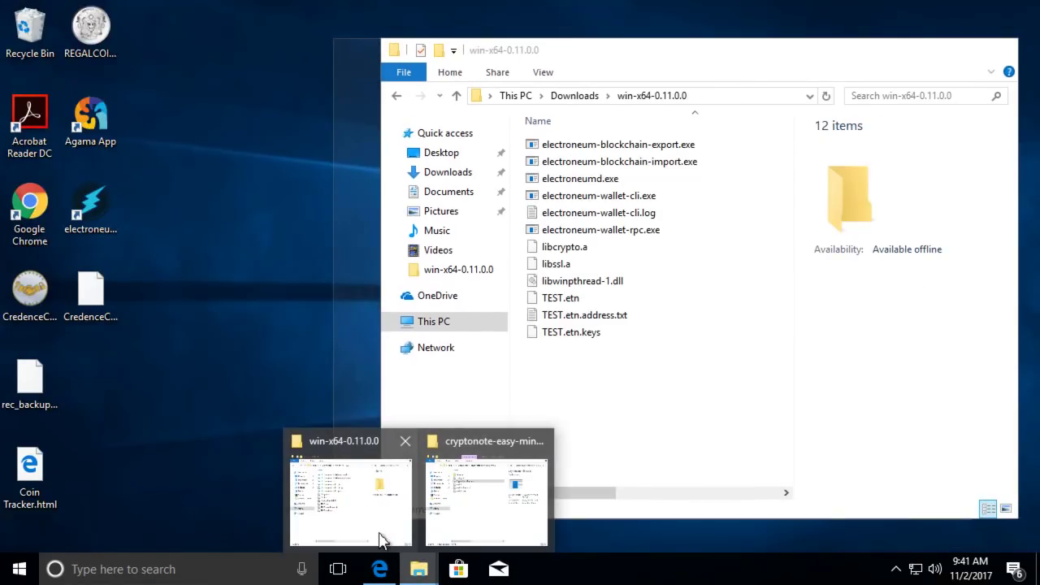
pyautogui.click(390, 538)
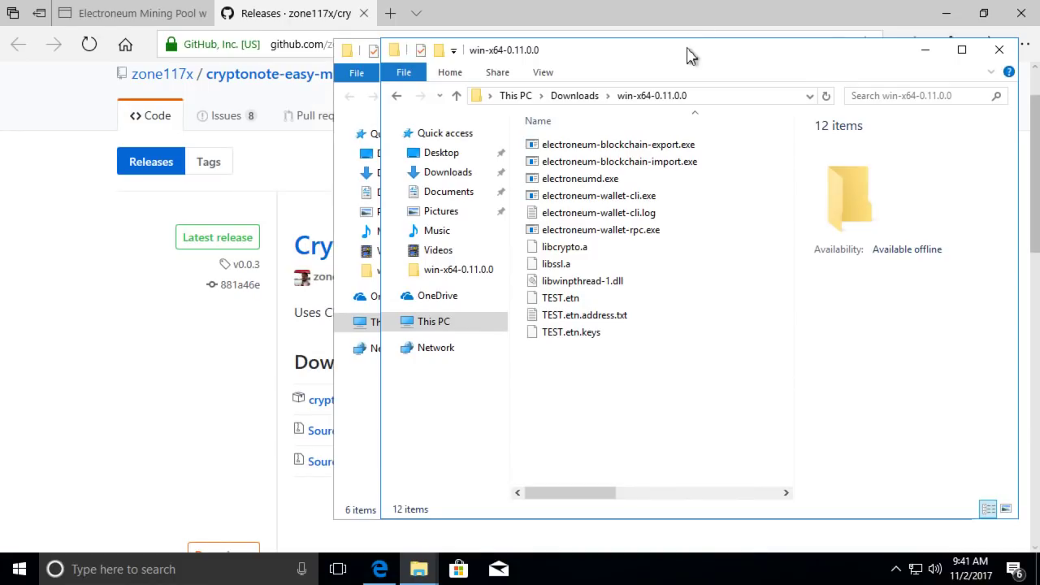
pyautogui.moveTo(685, 55); pyautogui.dragTo(333, 61)
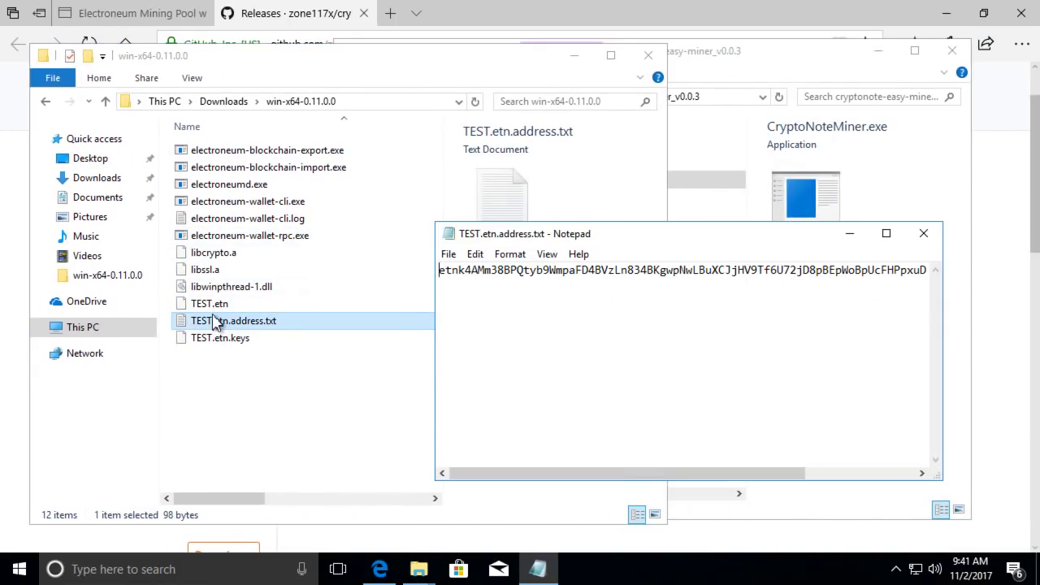
pyautogui.doubleClick(637, 276)
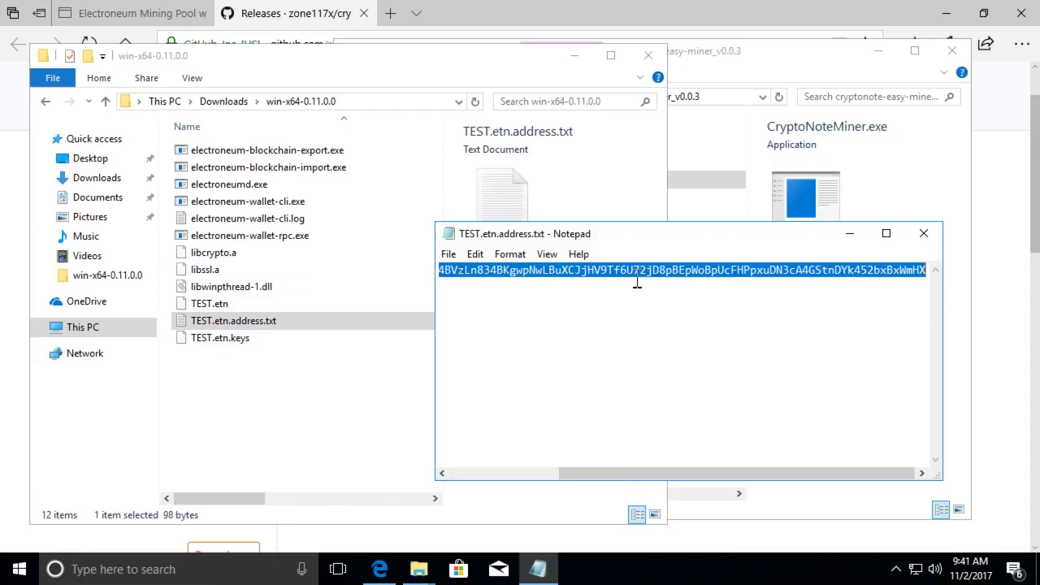
pyautogui.rightClick(634, 265)
pyautogui.click(534, 322)
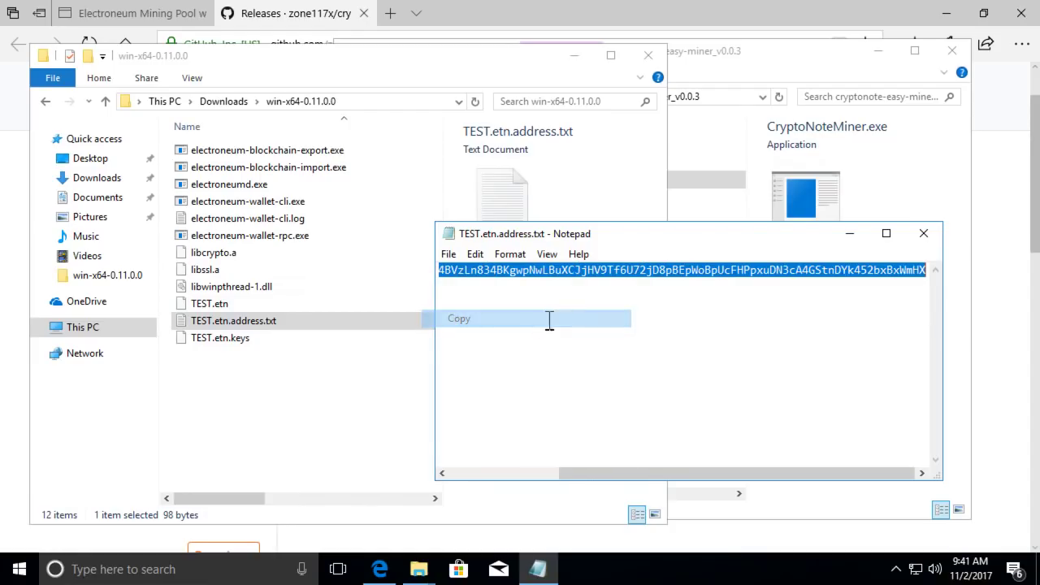
# Replace the address in the easy miner's wallet.address.txt with the copied Electroneum wallet address, save the file and close it
pyautogui.click(875, 180)
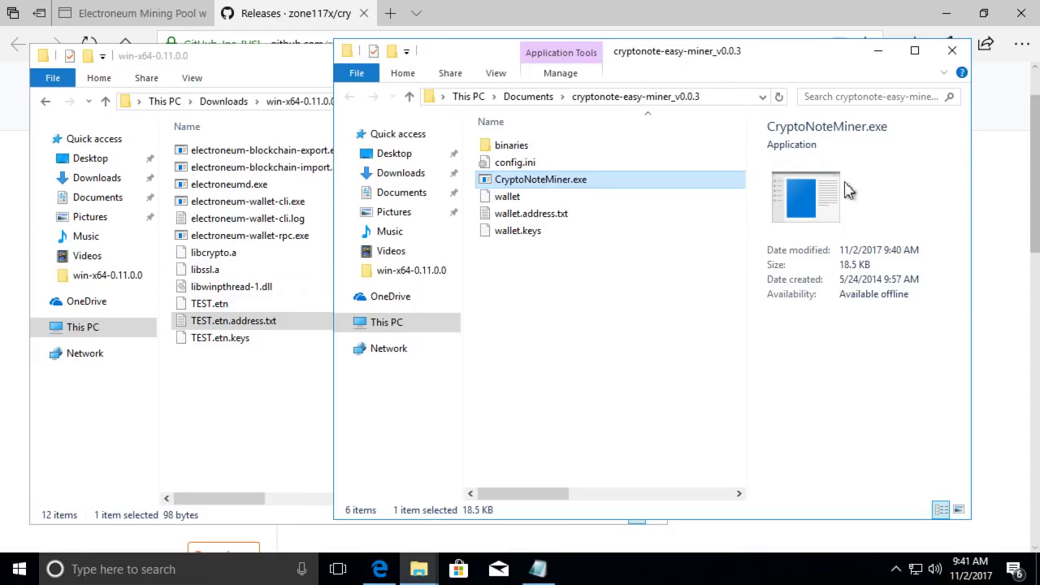
pyautogui.doubleClick(498, 216)
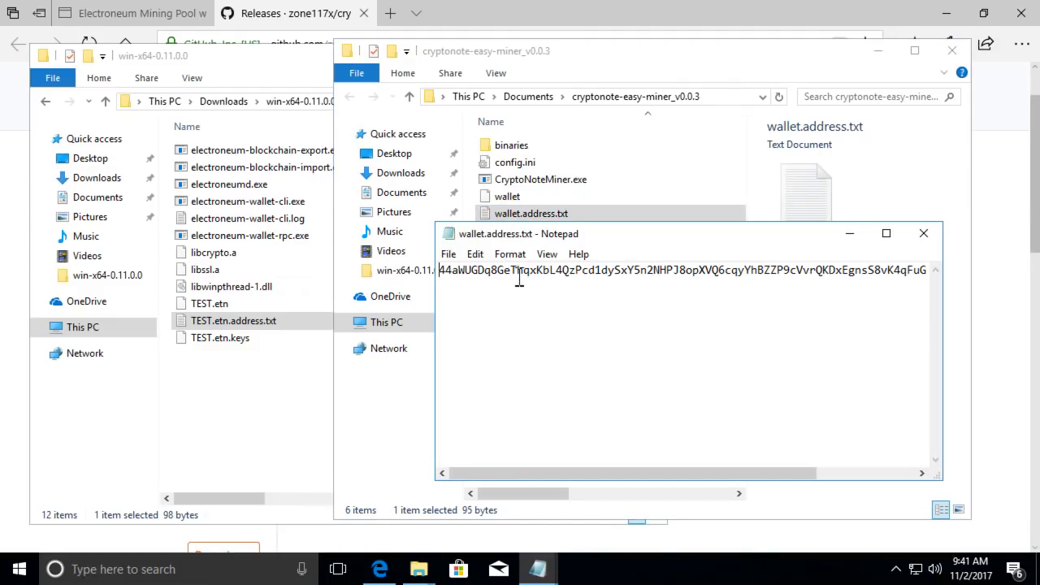
pyautogui.doubleClick(518, 276)
pyautogui.press('BackSpace')
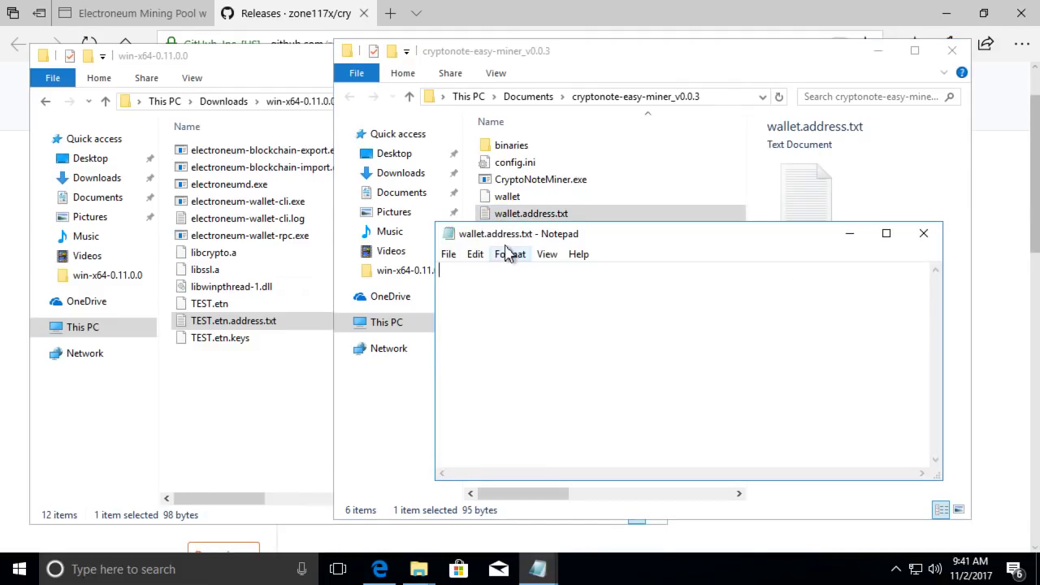
pyautogui.hotkey('ctrl', 'v')
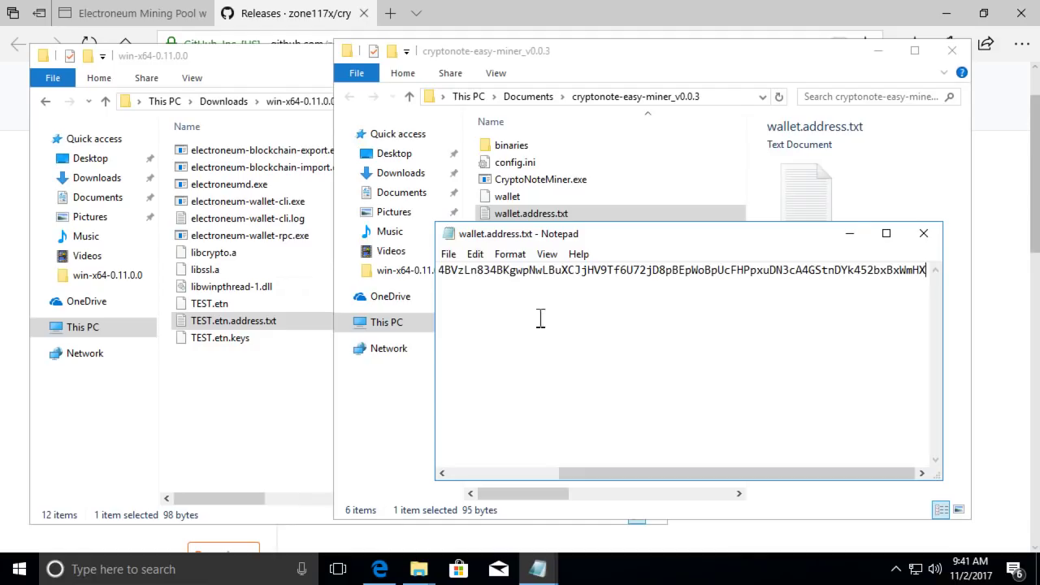
pyautogui.click(491, 471)
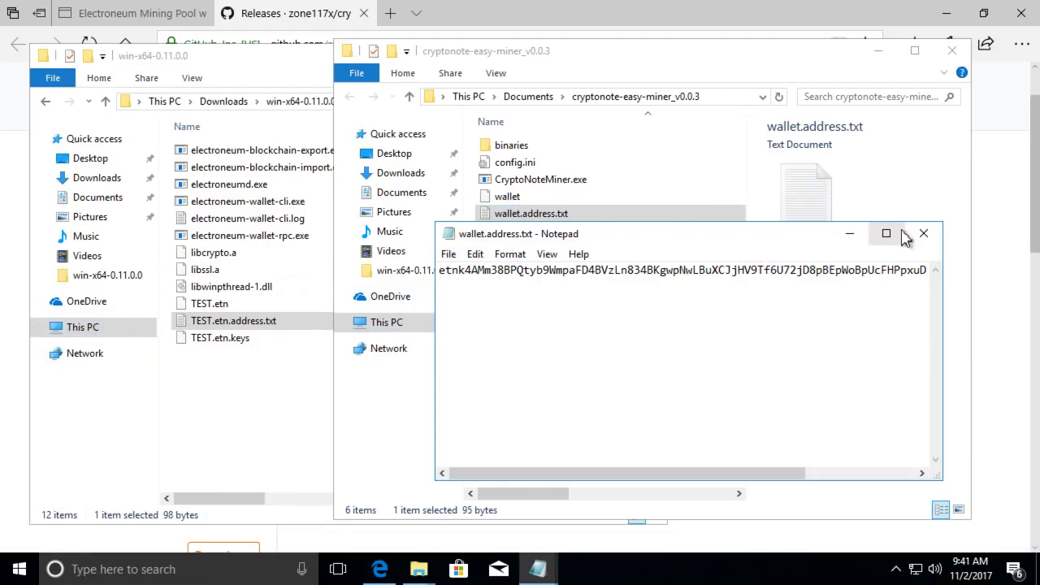
pyautogui.hotkey('ctrl', 's')
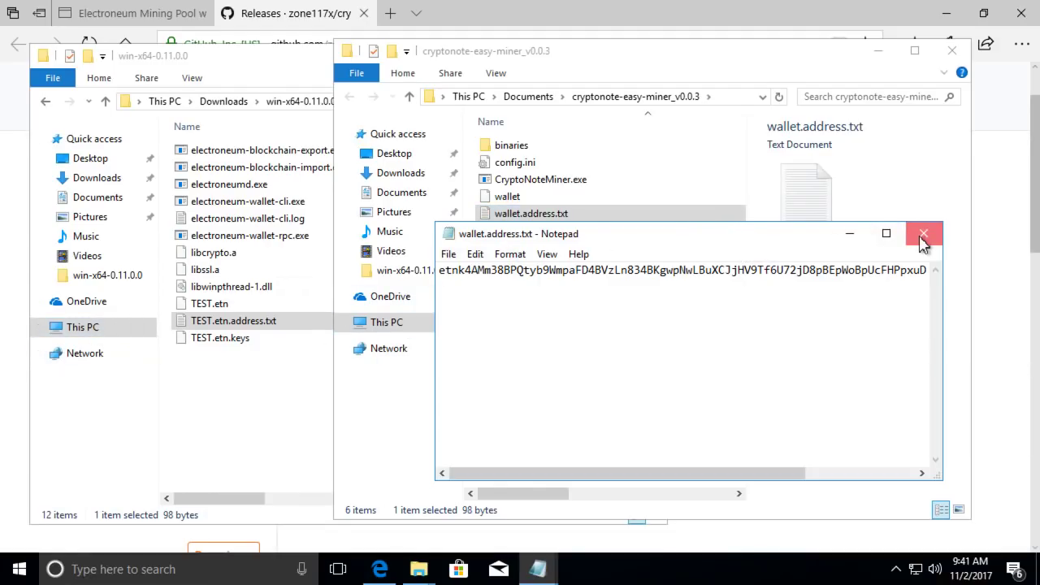
pyautogui.click(450, 254)
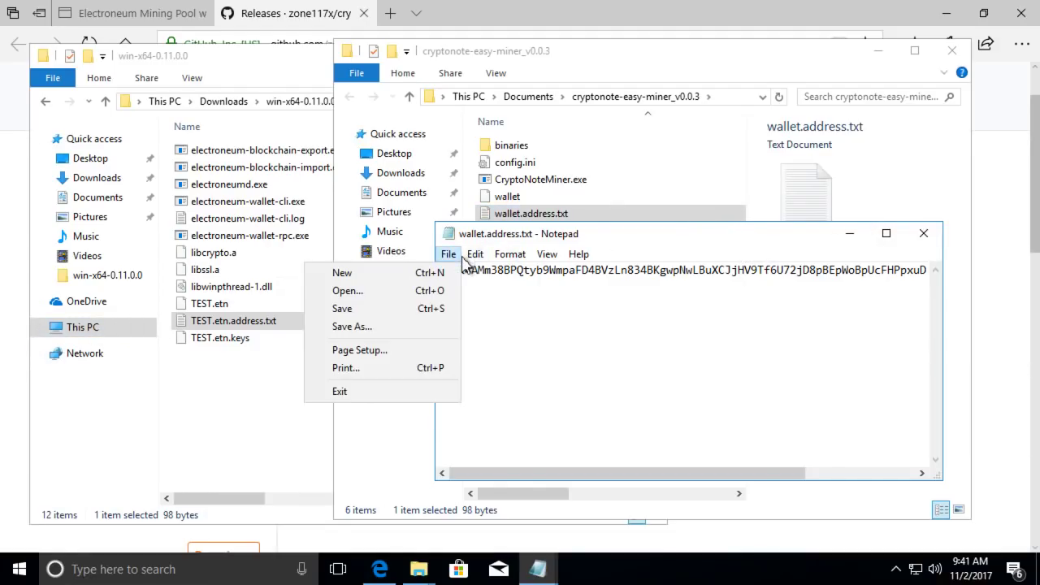
pyautogui.click(382, 308)
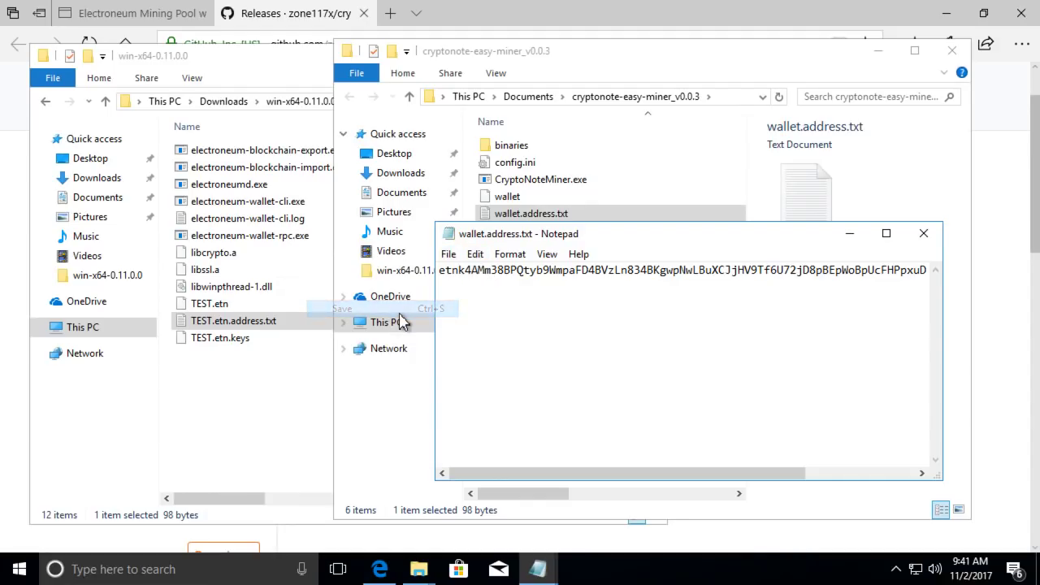
pyautogui.click(928, 234)
# Run CryptoNoteMiner.exe again and move its window aside so the wallet file list can be reached
pyautogui.click(534, 182)
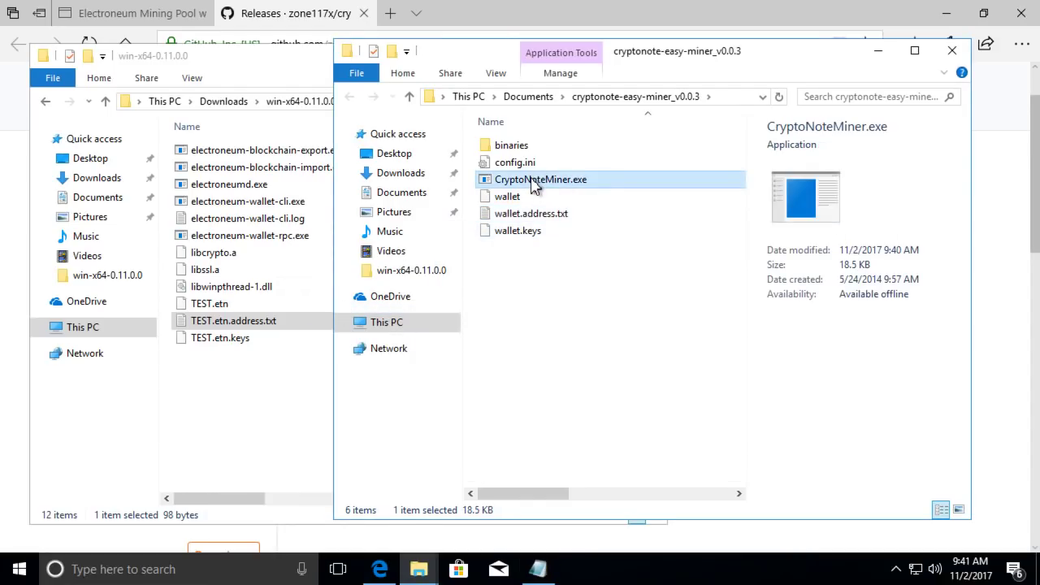
pyautogui.doubleClick(534, 182)
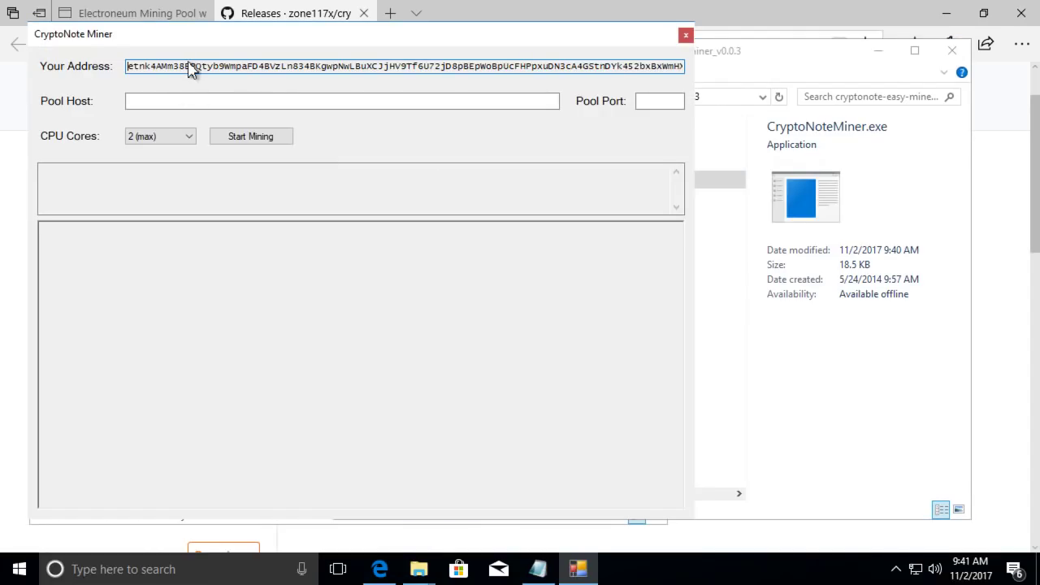
pyautogui.moveTo(225, 50); pyautogui.dragTo(455, 51)
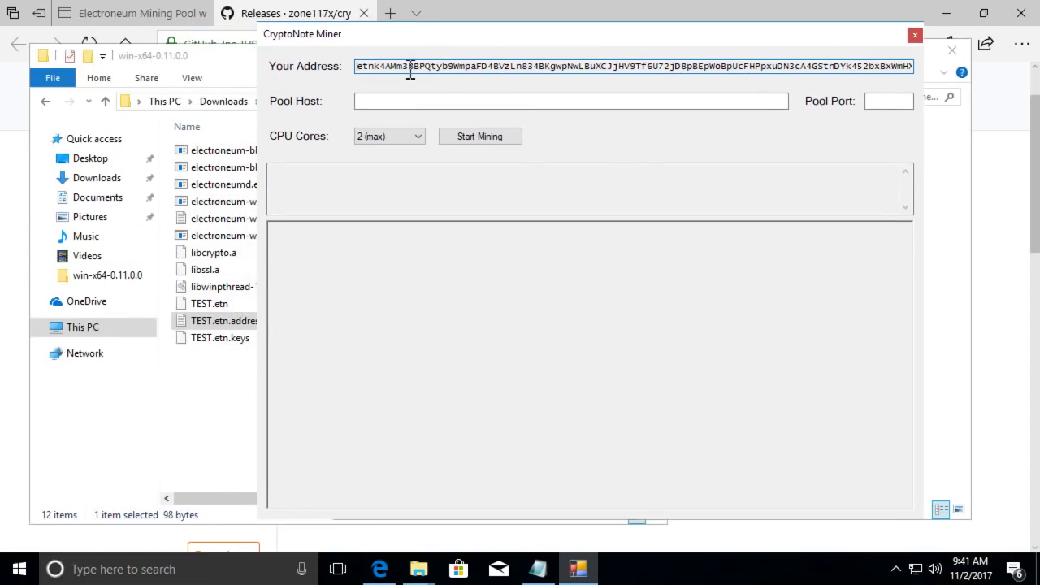
# Compare the full address in TEST.etn.address.txt with the miner's Your Address value, and close the text file
pyautogui.click(211, 322)
pyautogui.doubleClick(212, 321)
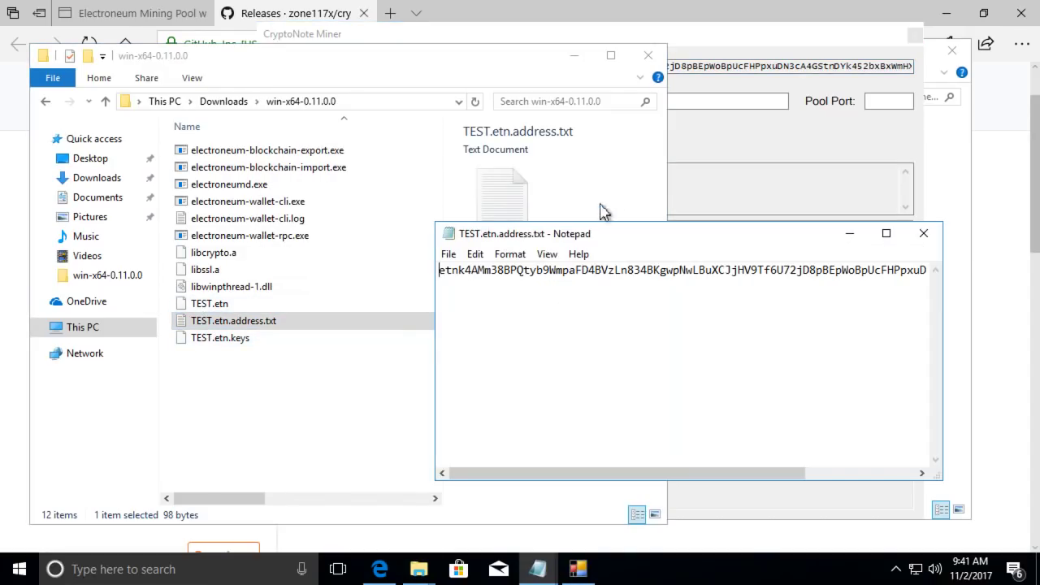
pyautogui.click(708, 165)
pyautogui.click(542, 562)
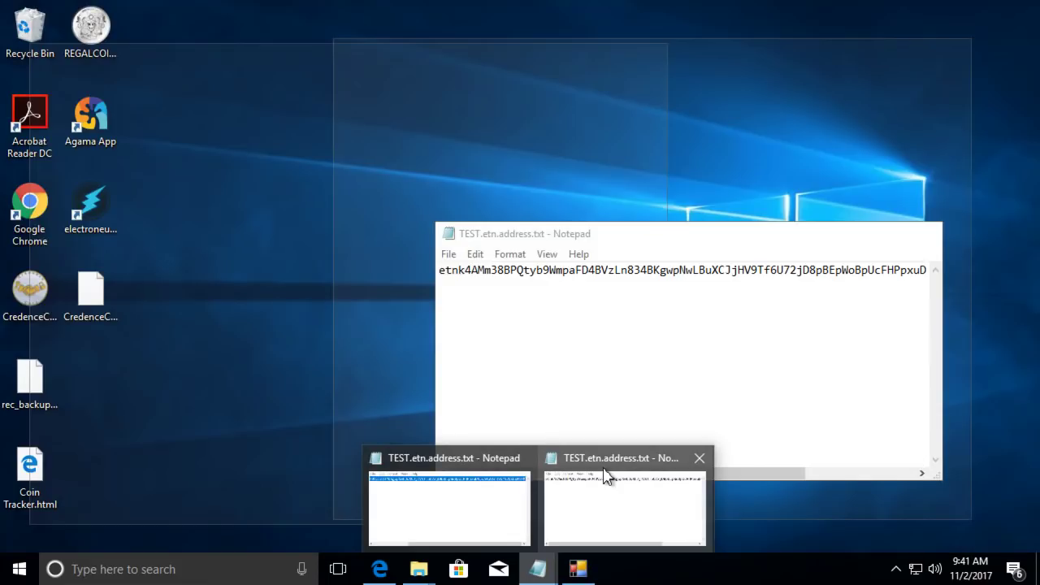
pyautogui.click(606, 466)
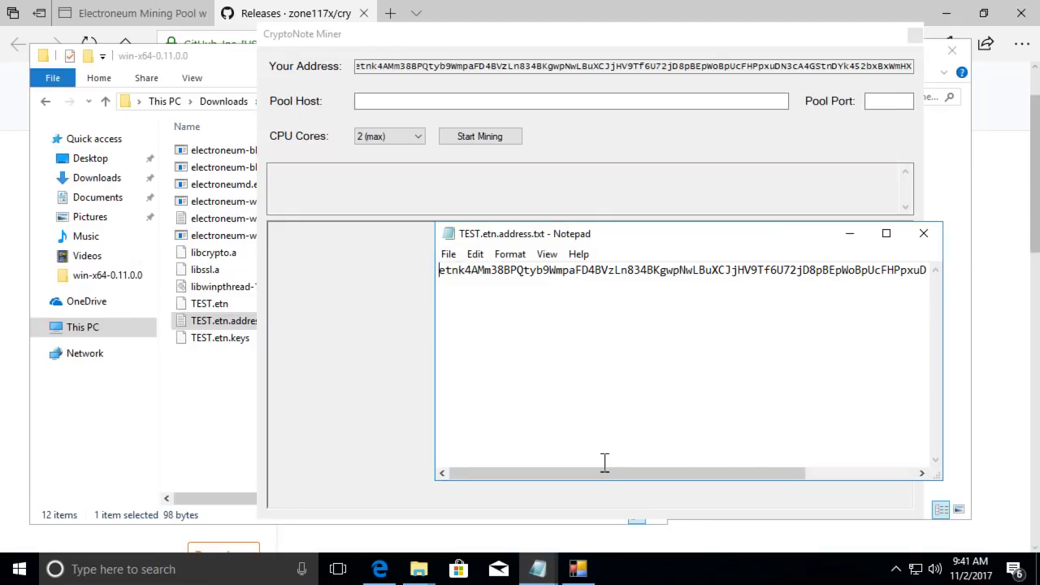
pyautogui.moveTo(632, 240); pyautogui.dragTo(435, 158)
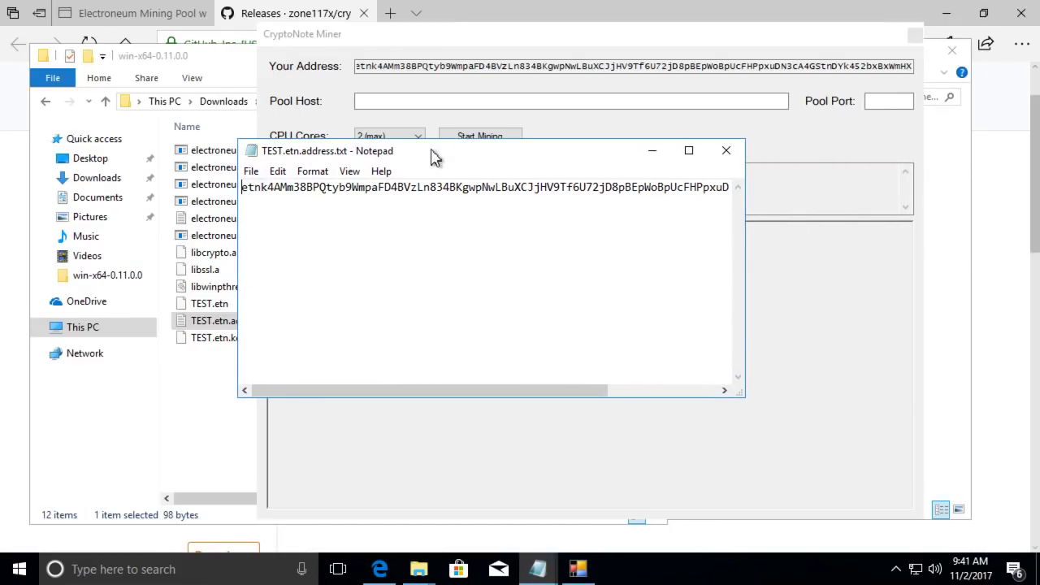
pyautogui.moveTo(745, 395); pyautogui.dragTo(1024, 464)
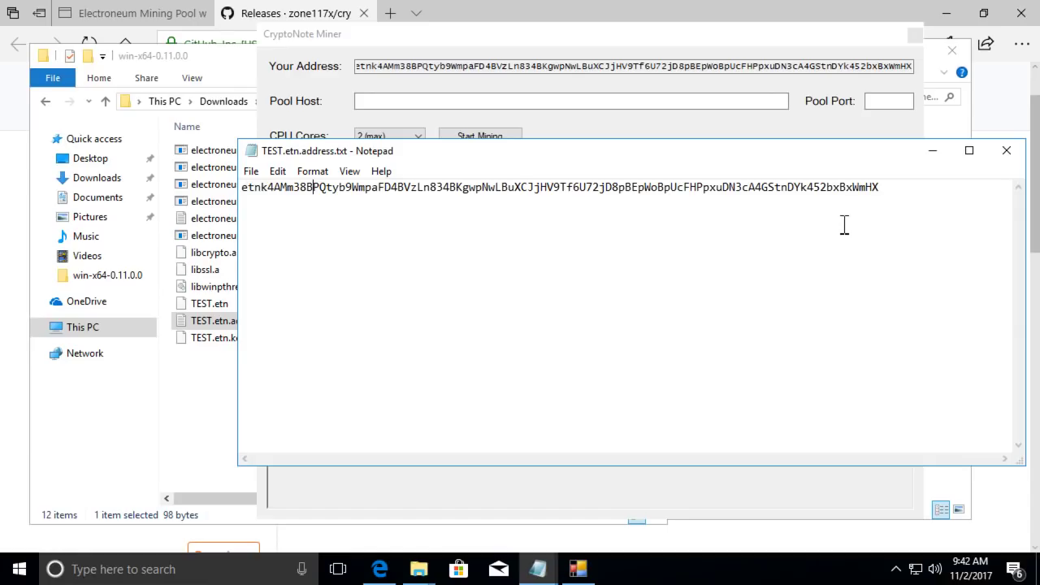
pyautogui.click(1009, 154)
# Check the miner's CPU Cores choices, keeping 2 (max) selected
pyautogui.click(707, 148)
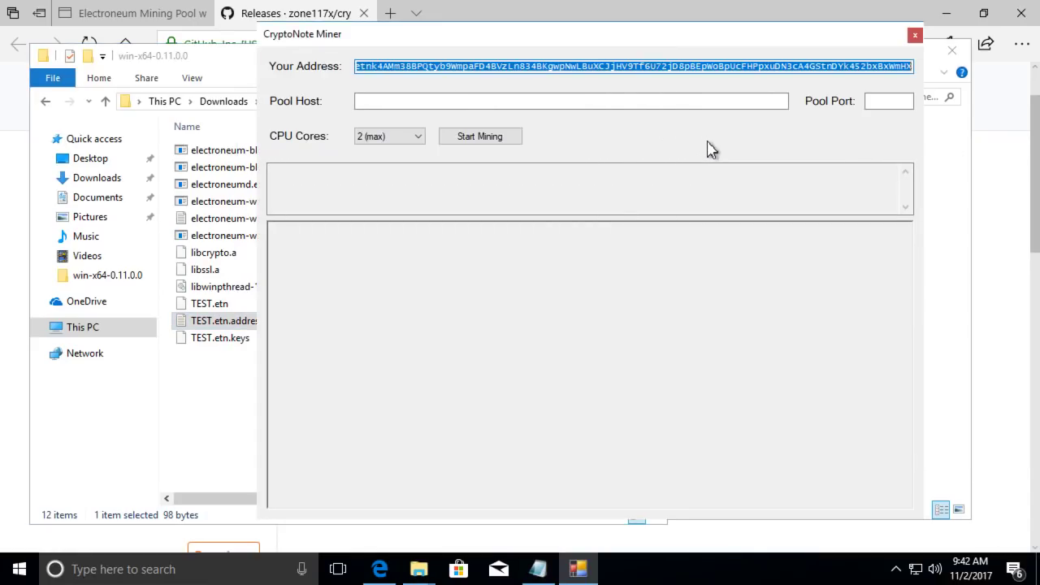
pyautogui.click(403, 140)
pyautogui.click(404, 144)
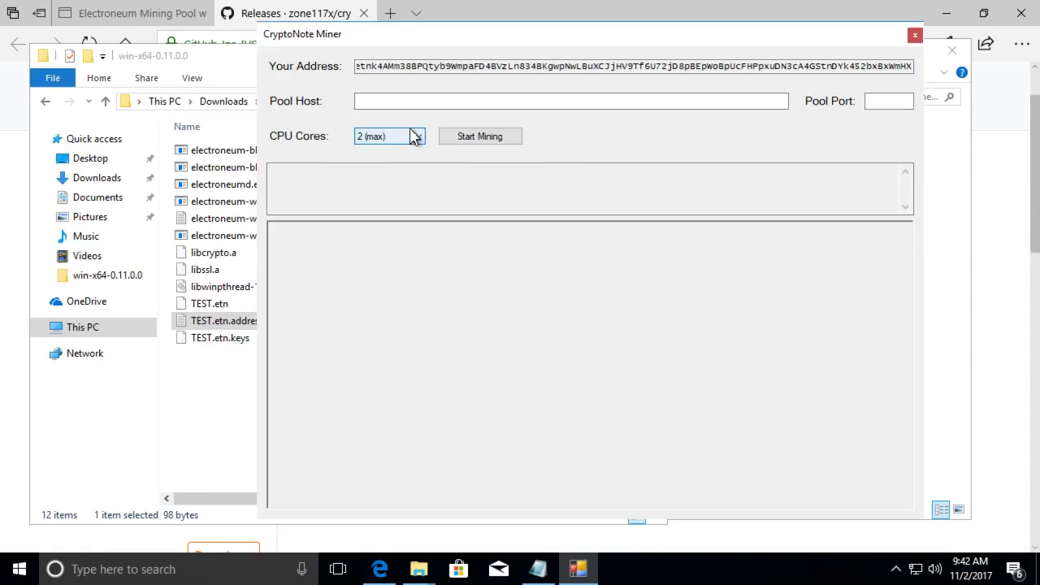
# Copy the mining pool address pool.electroneum.space from the connection details on the pool website
pyautogui.click(171, 16)
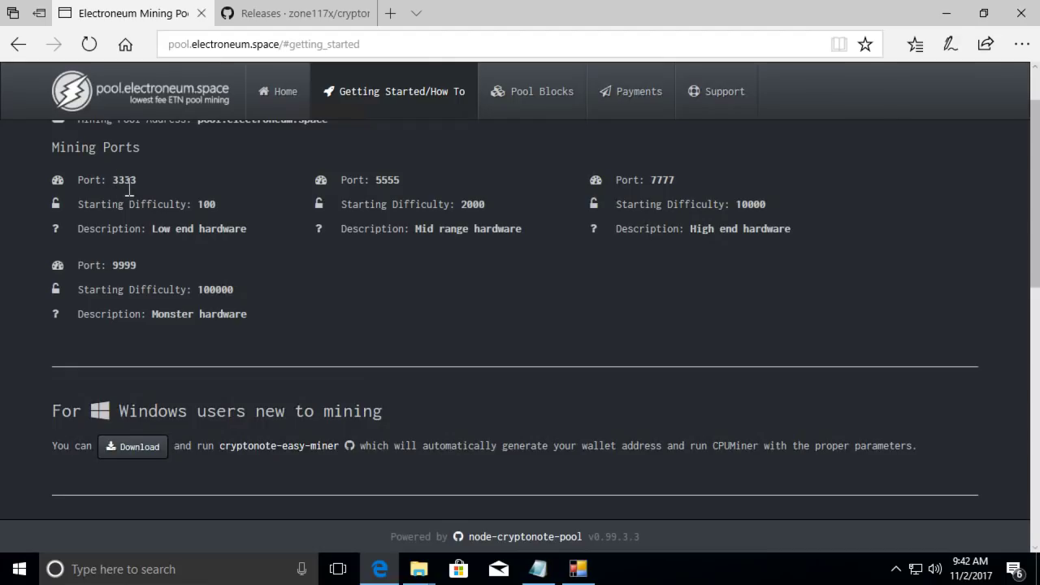
pyautogui.scroll(1, 150, 228)
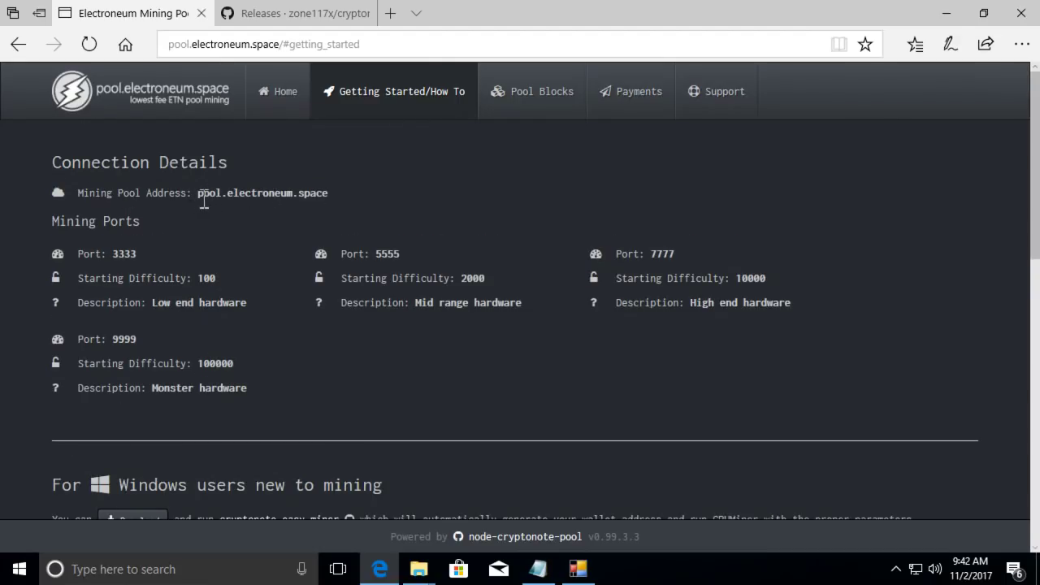
pyautogui.moveTo(199, 199); pyautogui.dragTo(310, 203)
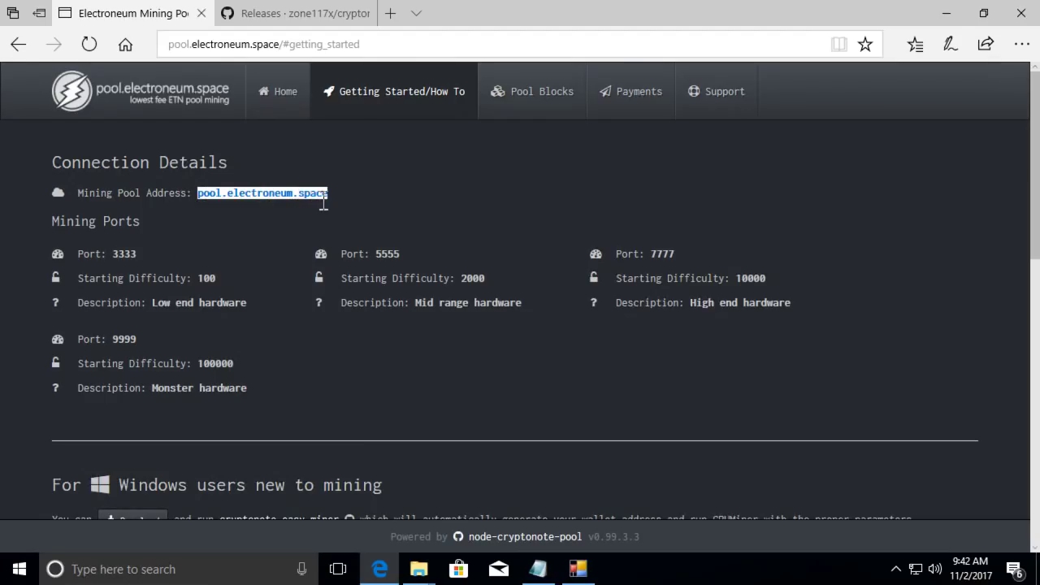
pyautogui.rightClick(316, 193)
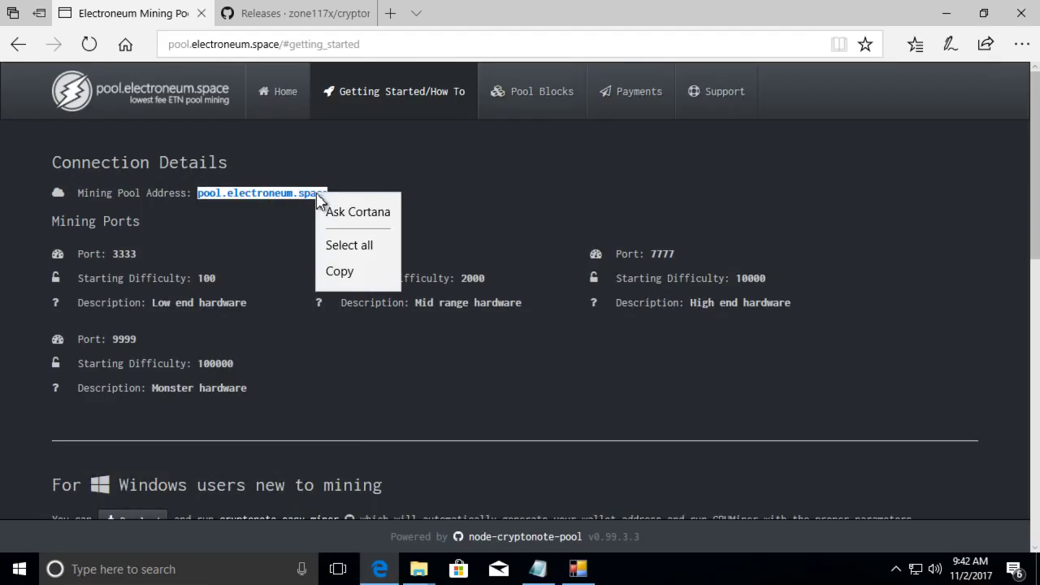
pyautogui.click(354, 280)
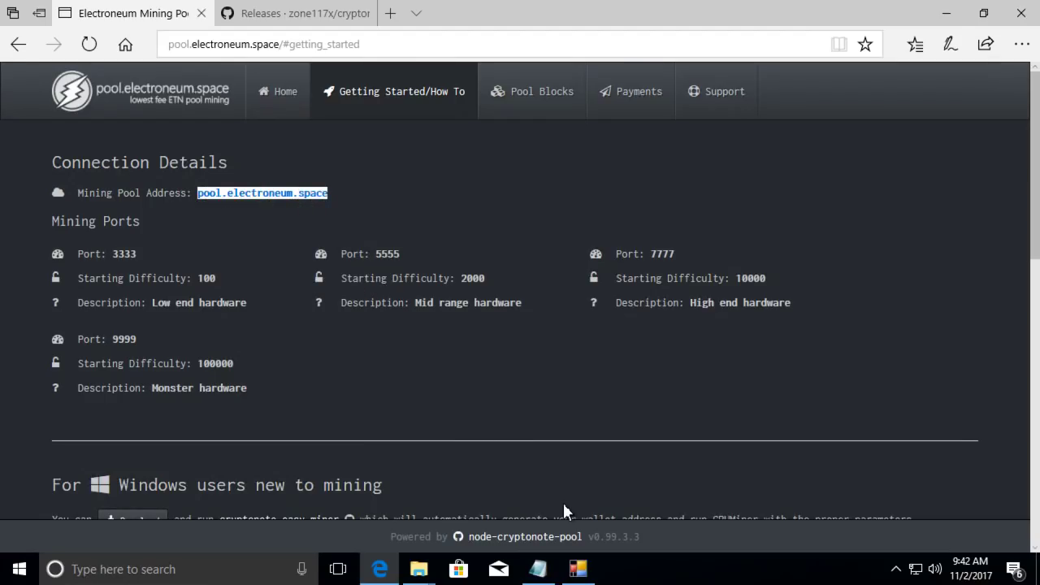
# Set the miner's Pool Host to the copied pool.electroneum.space and its Pool Port to 3333
pyautogui.click(575, 572)
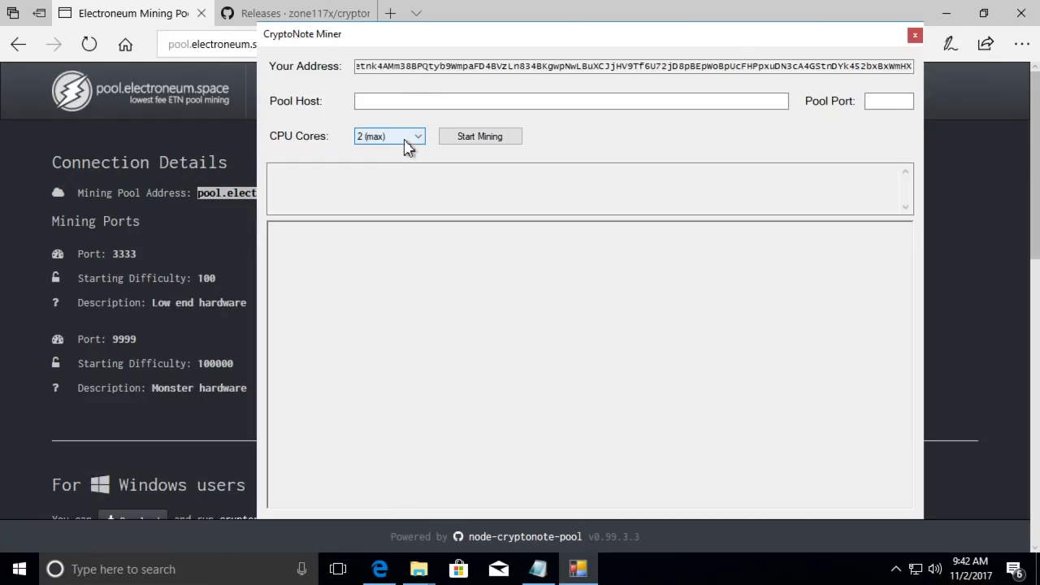
pyautogui.click(415, 102)
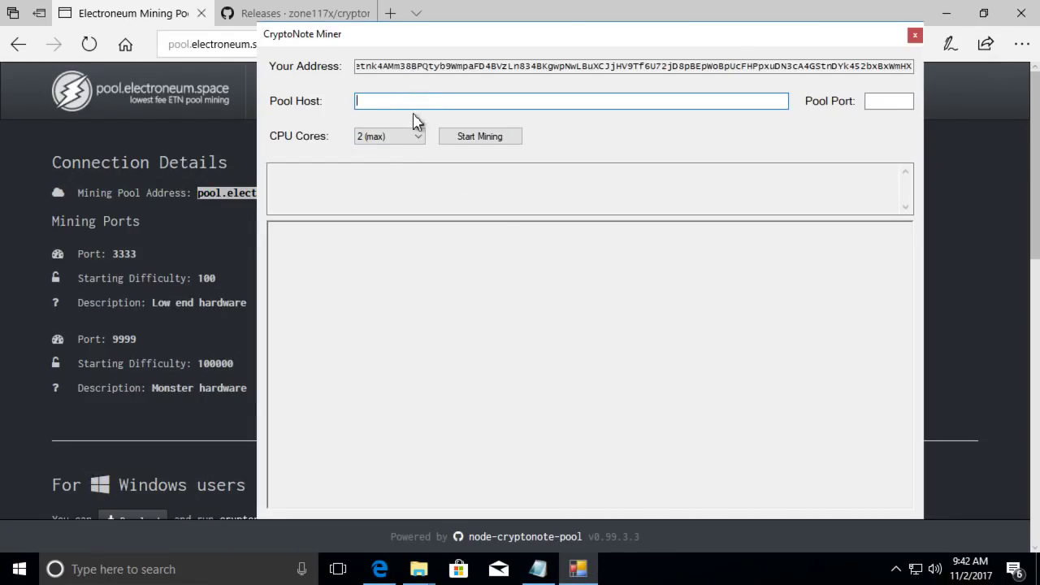
pyautogui.rightClick(422, 103)
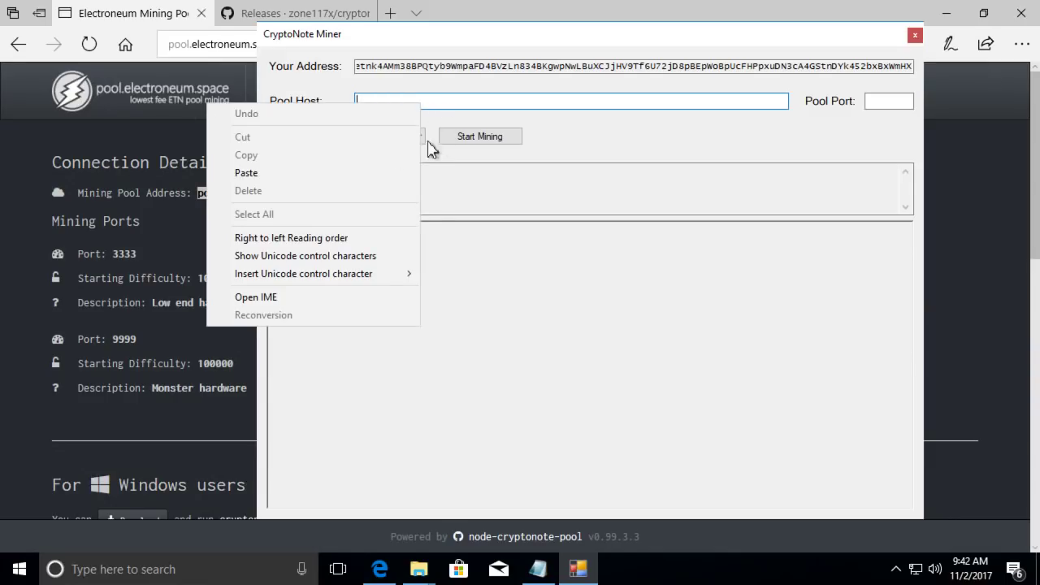
pyautogui.click(323, 173)
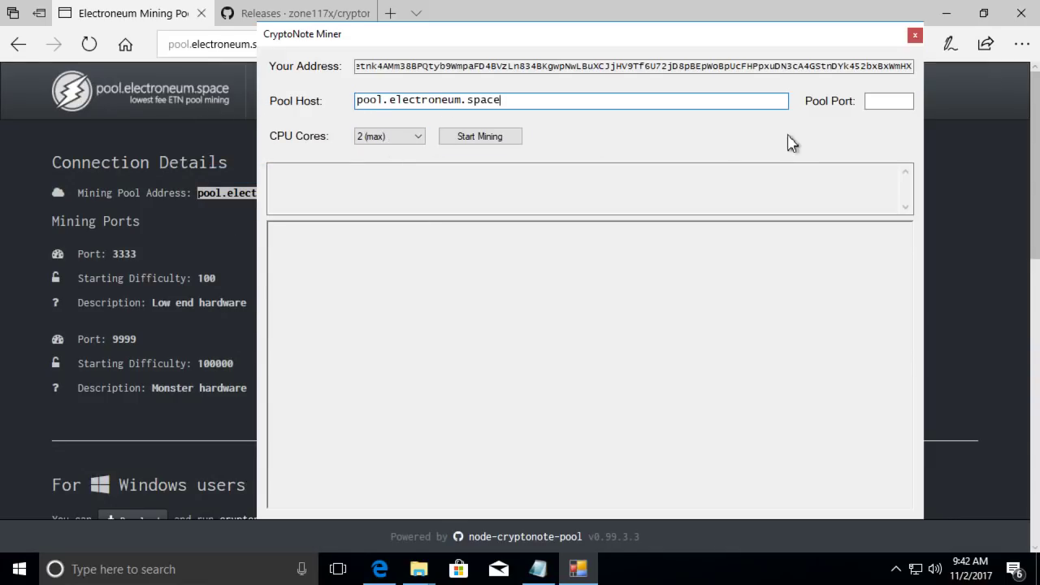
pyautogui.click(882, 104)
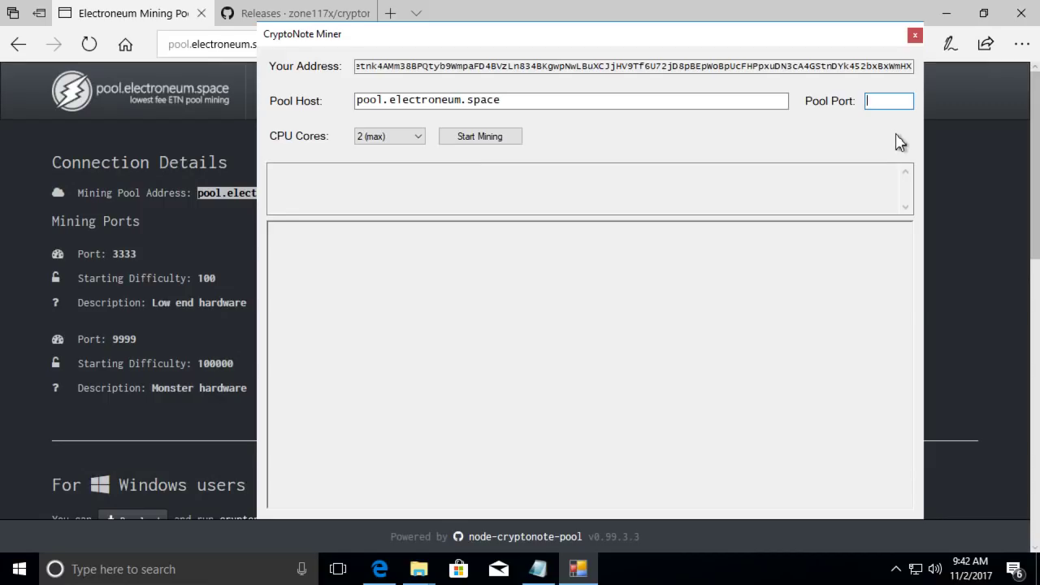
pyautogui.write('3333')
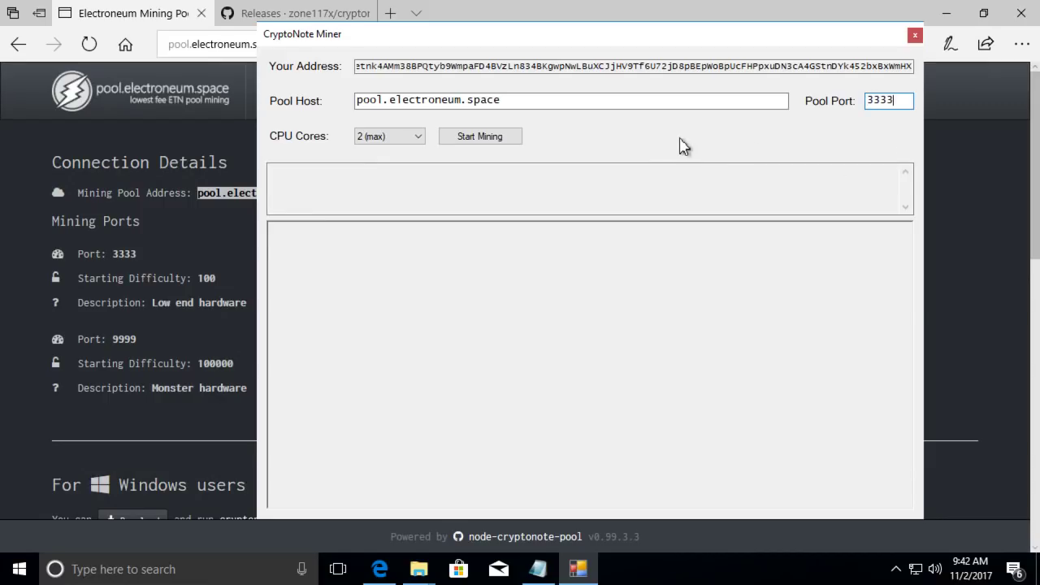
# Start mining, allow minerd.exe to run despite the SmartScreen block, and bring the miner window back into view
pyautogui.click(499, 145)
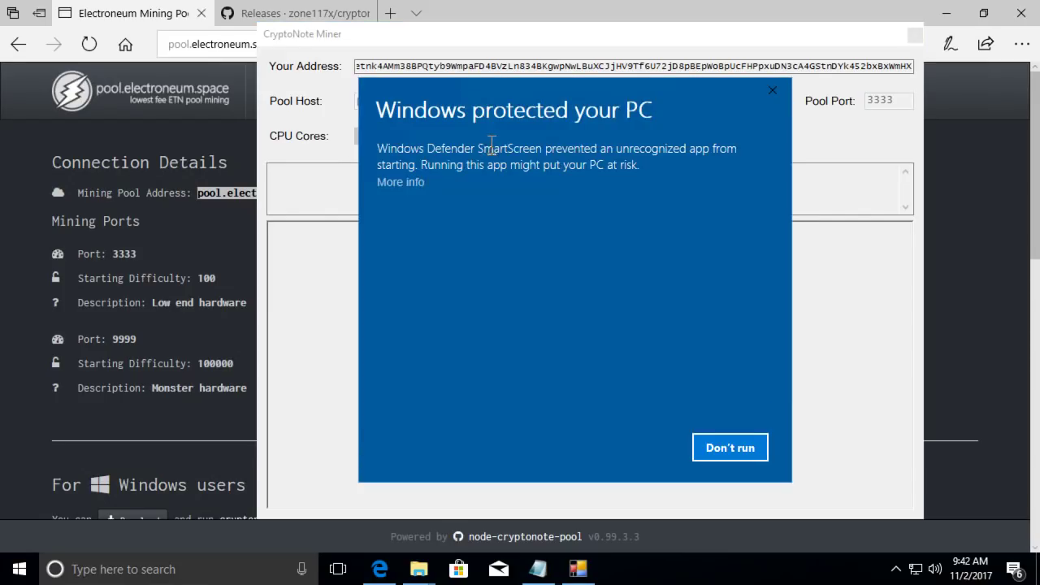
pyautogui.click(419, 183)
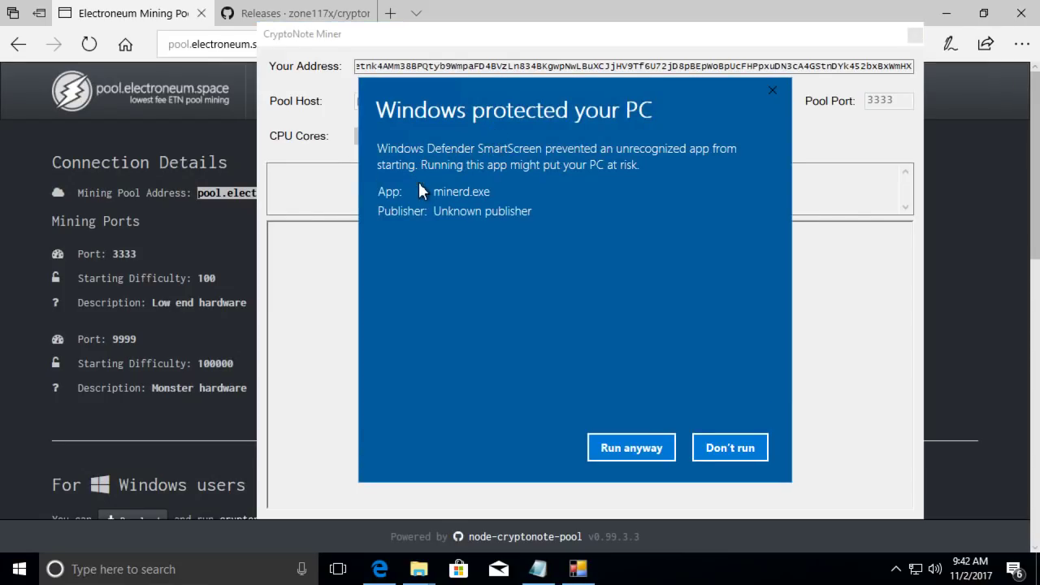
pyautogui.click(615, 455)
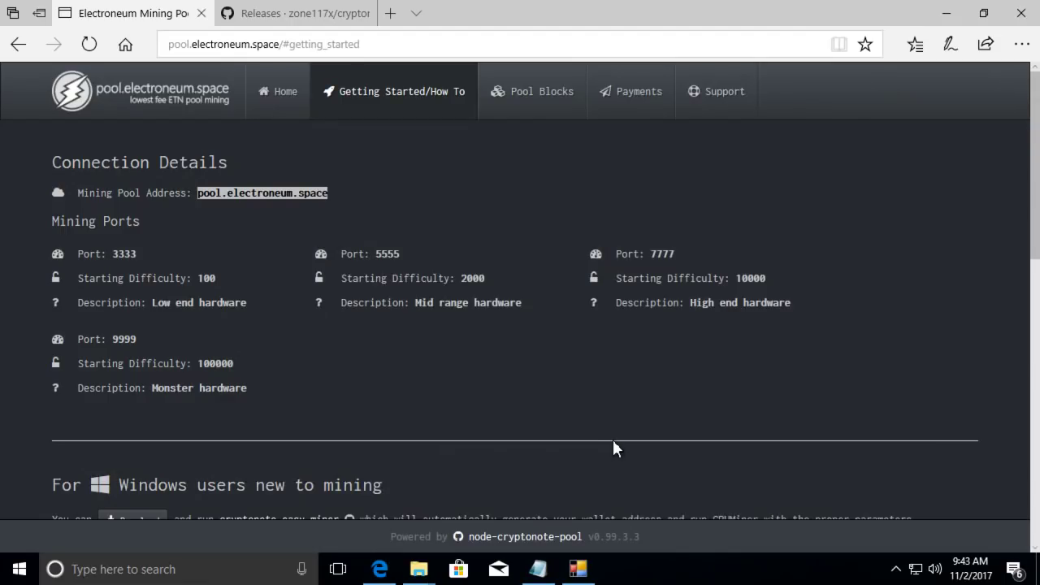
pyautogui.click(578, 570)
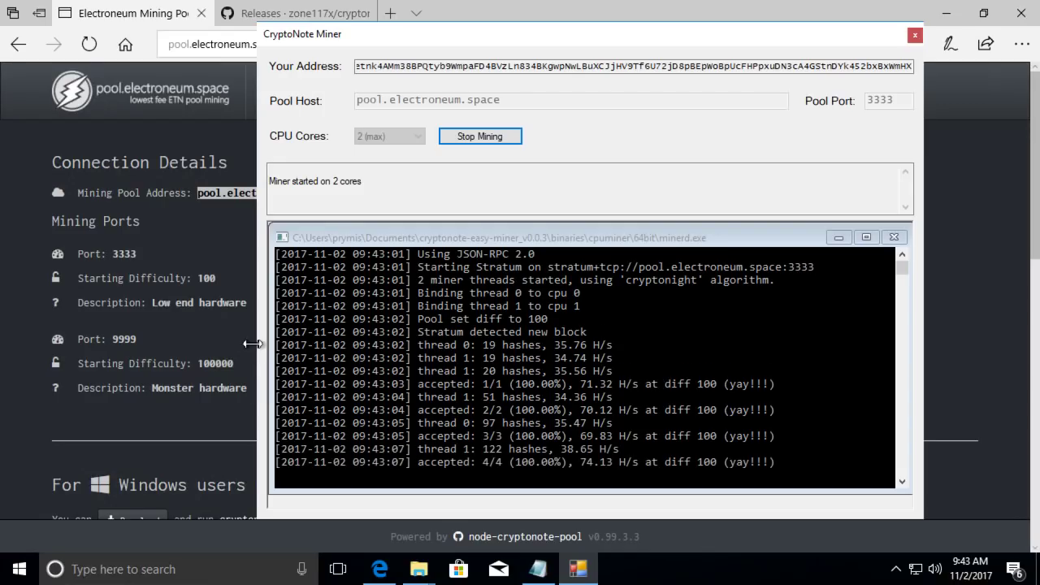
# Open the pool website's Home page and copy the wallet address from TEST.etn.address.txt in Notepad
pyautogui.click(186, 240)
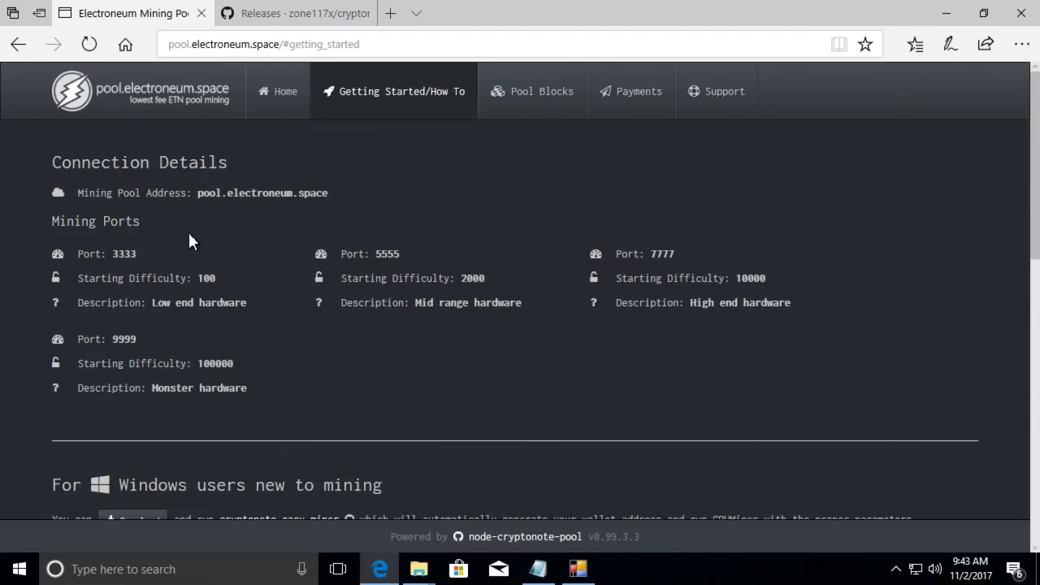
pyautogui.click(284, 94)
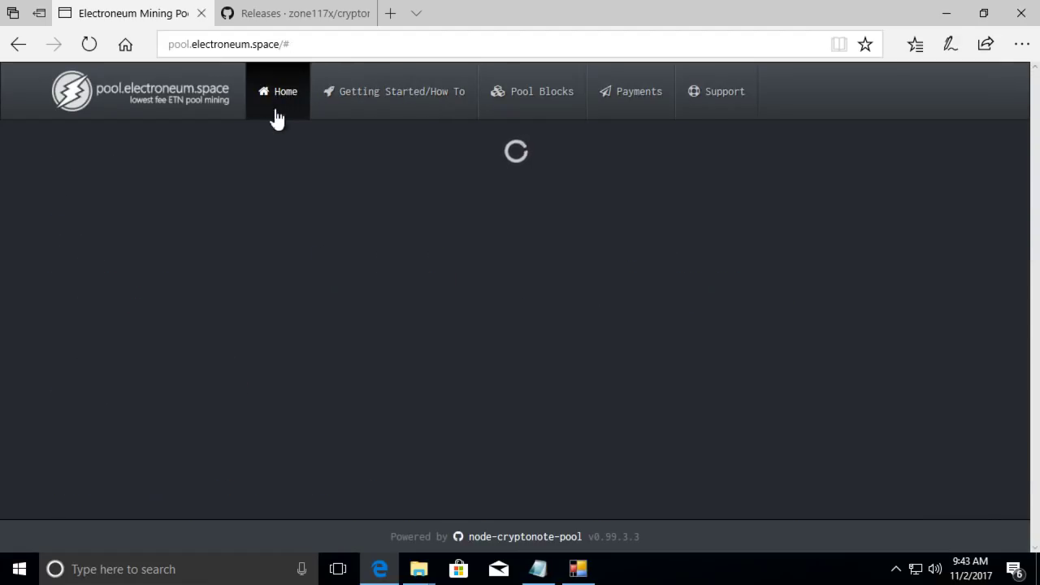
pyautogui.click(537, 569)
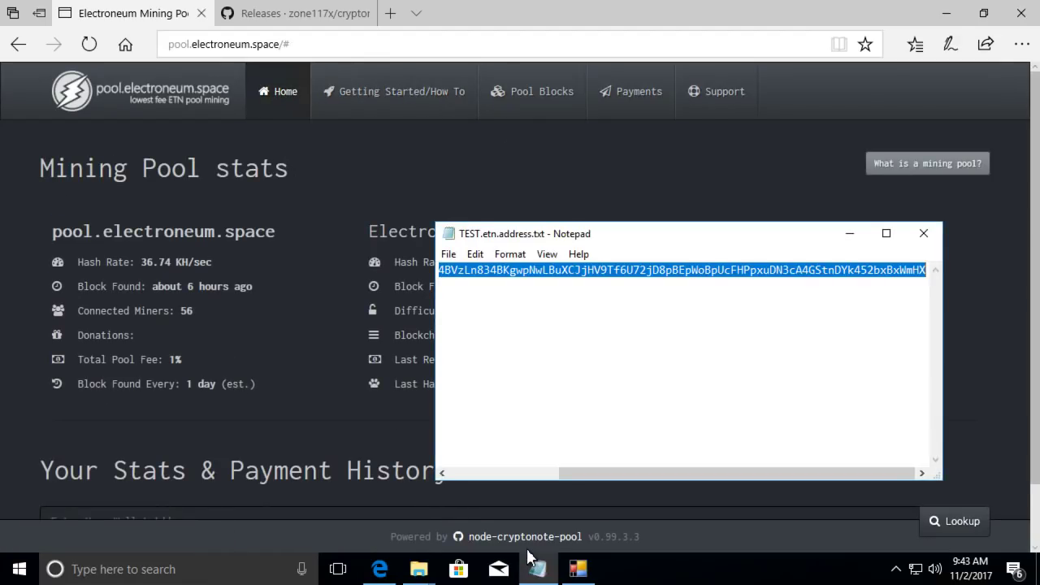
pyautogui.rightClick(524, 270)
pyautogui.click(431, 326)
# Look up the copied wallet address under Your Stats & Payment History and examine its hash rate and total hashes submitted
pyautogui.click(276, 337)
pyautogui.scroll(-1, 321, 256)
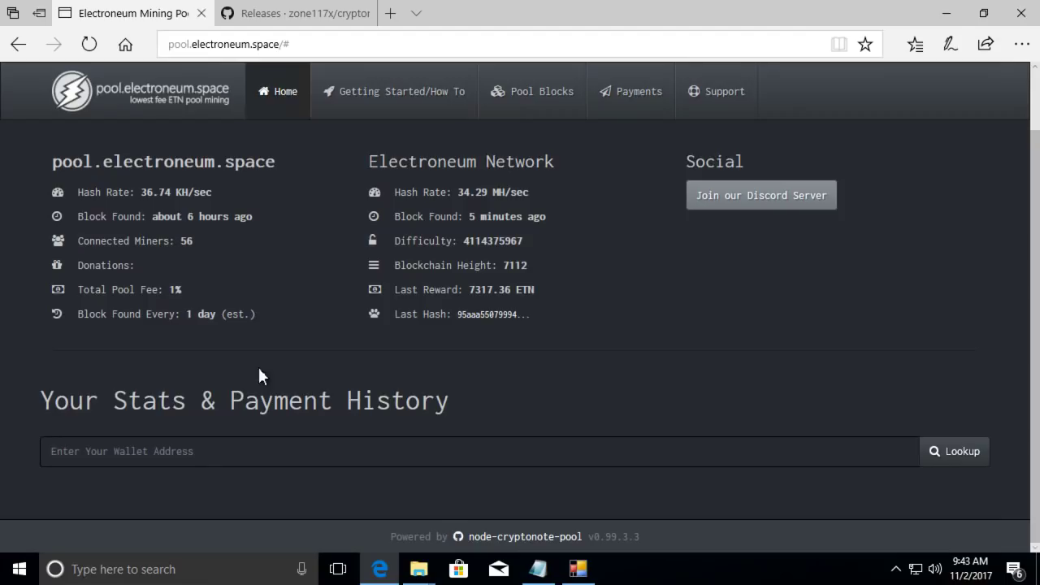
pyautogui.click(176, 449)
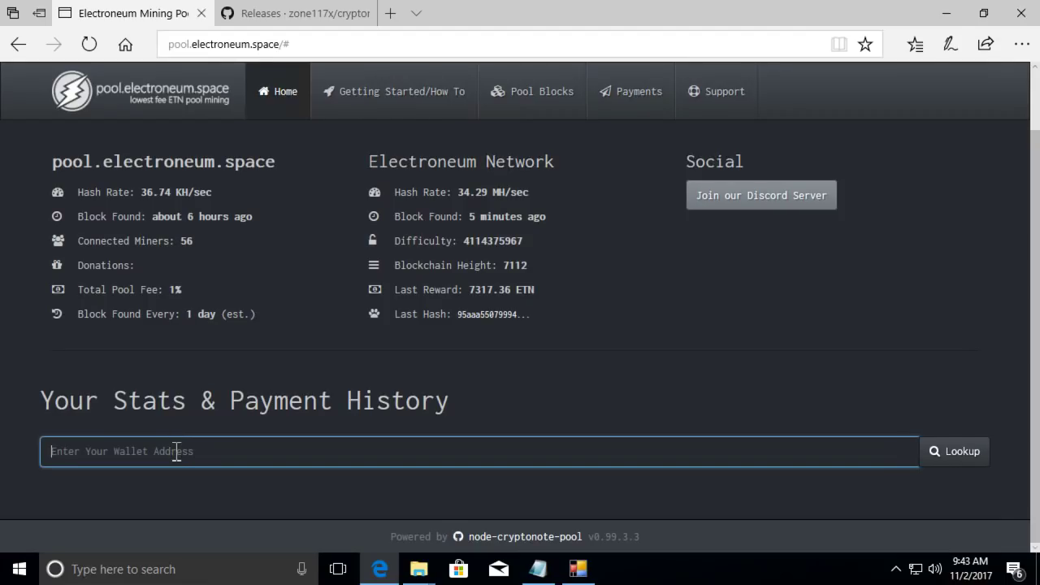
pyautogui.rightClick(175, 451)
pyautogui.click(213, 494)
pyautogui.click(966, 453)
pyautogui.scroll(-3, 596, 355)
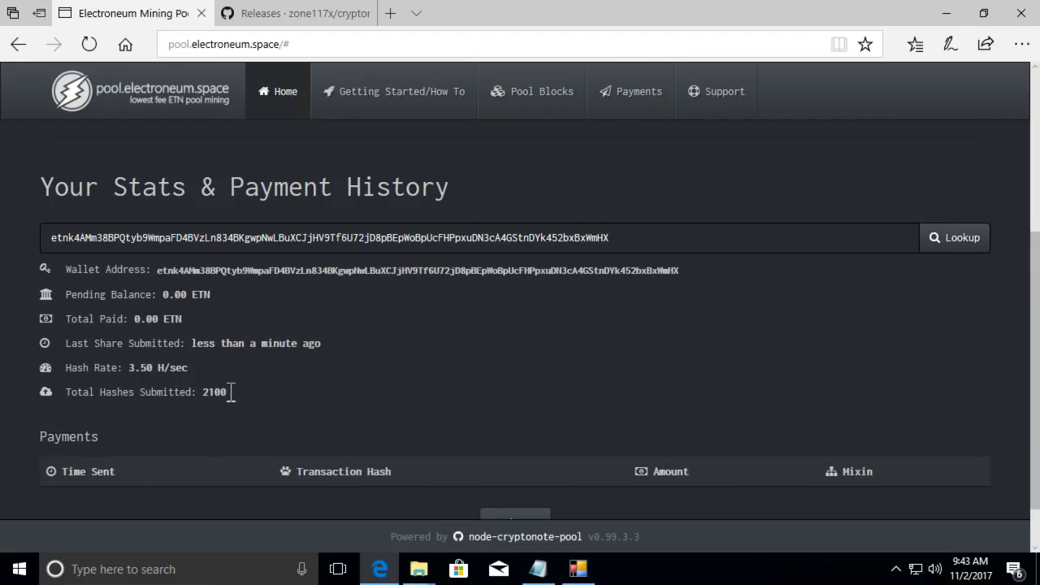
pyautogui.moveTo(231, 393); pyautogui.dragTo(97, 372)
# Check the miner's console output against the pool's wallet stats, repeating the wallet lookup to refresh the figures
pyautogui.click(579, 568)
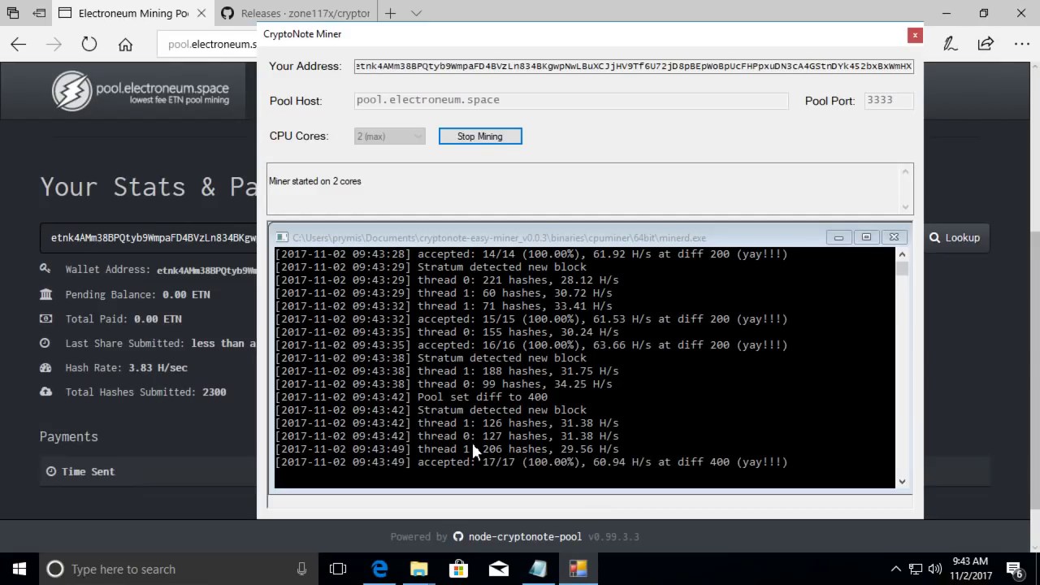
pyautogui.moveTo(159, 395); pyautogui.dragTo(168, 393)
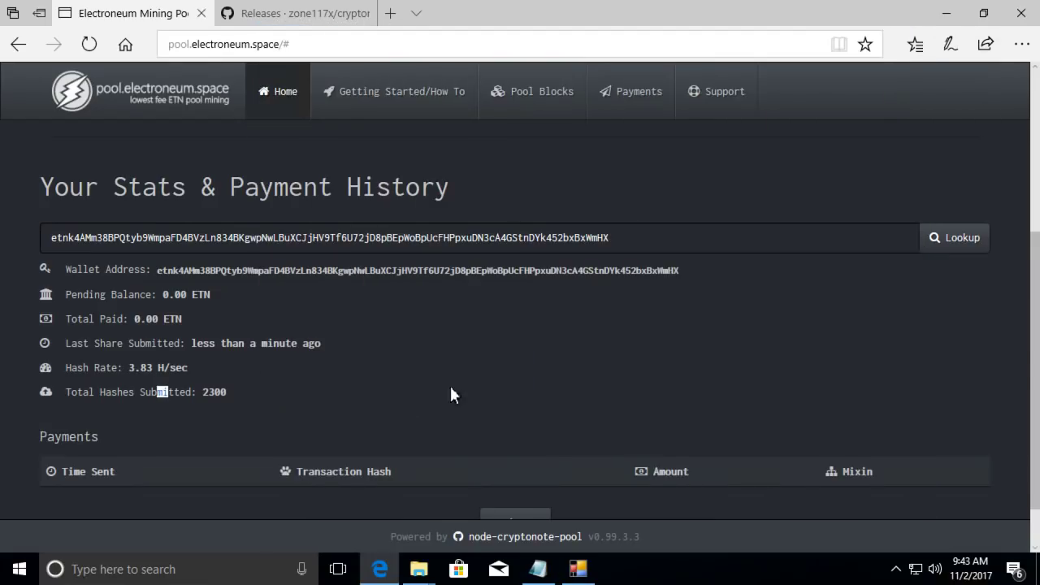
pyautogui.click(951, 239)
pyautogui.scroll(-2, 659, 351)
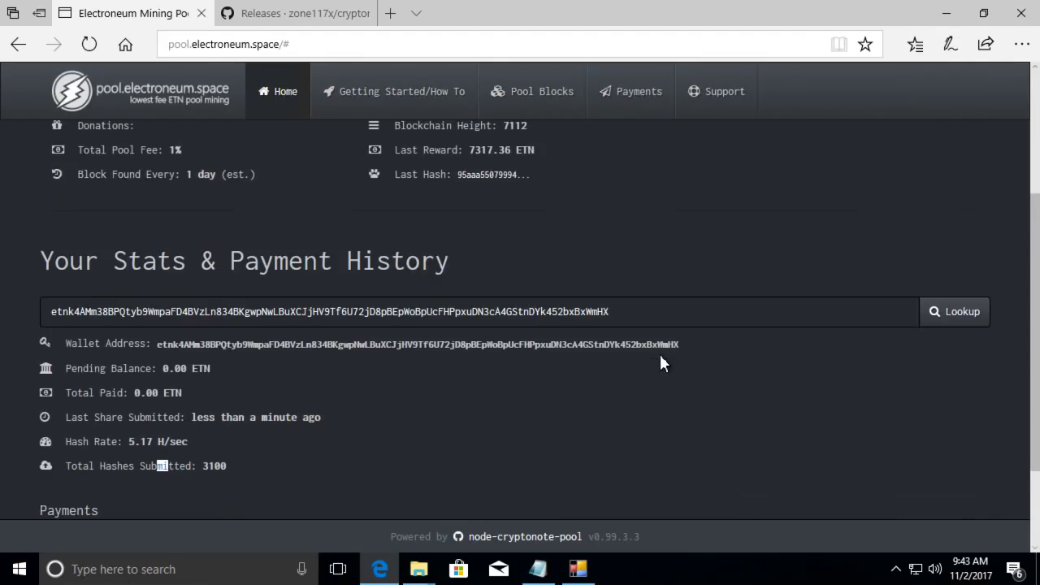
pyautogui.scroll(-1, 281, 420)
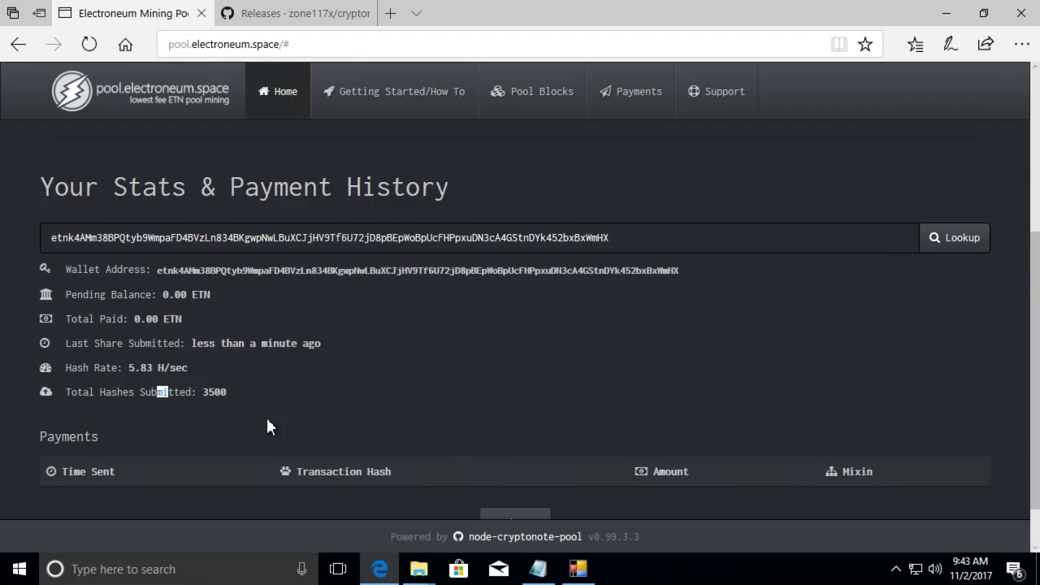
pyautogui.click(591, 570)
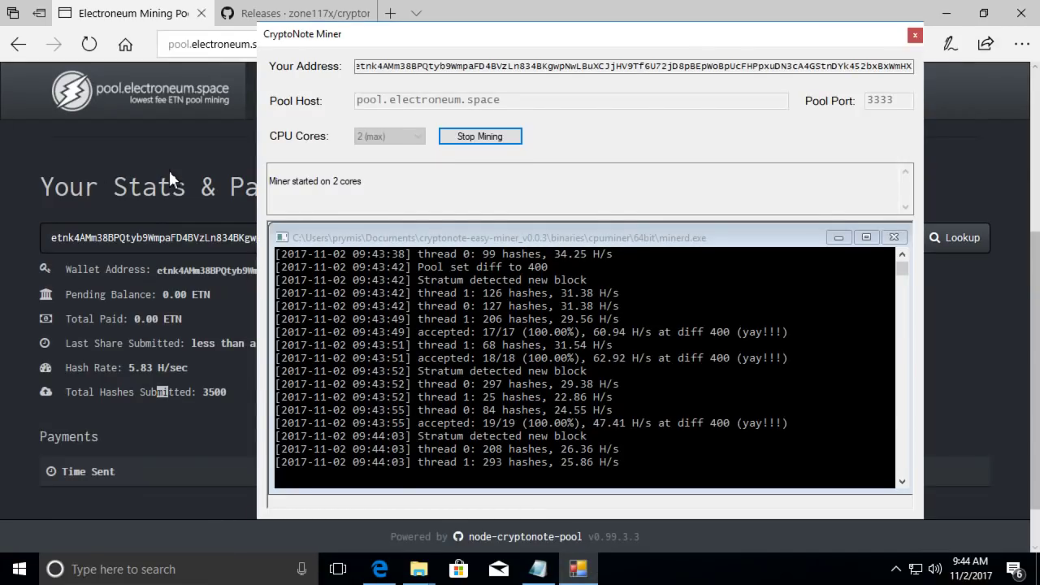
pyautogui.click(126, 139)
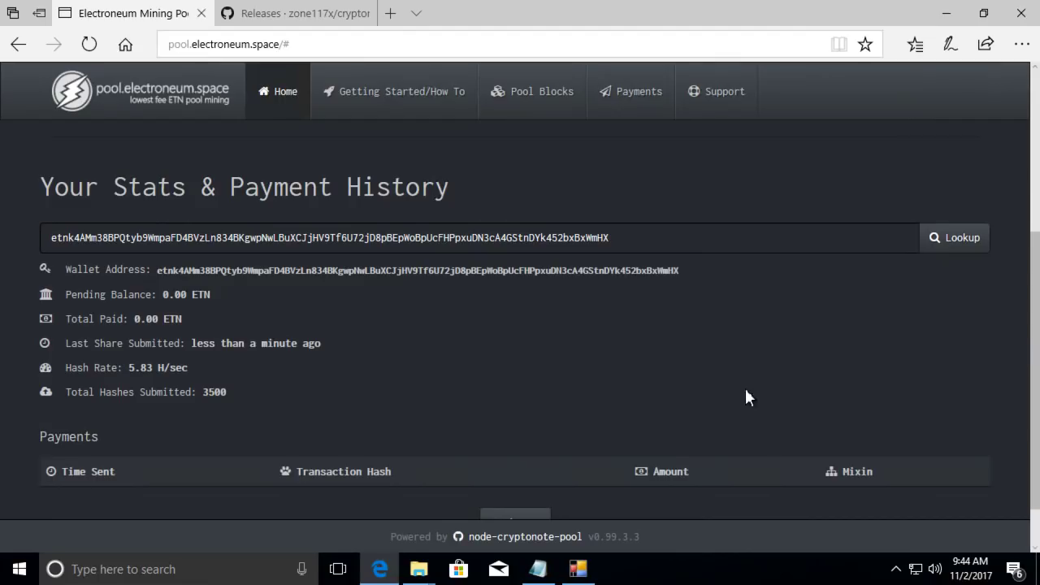